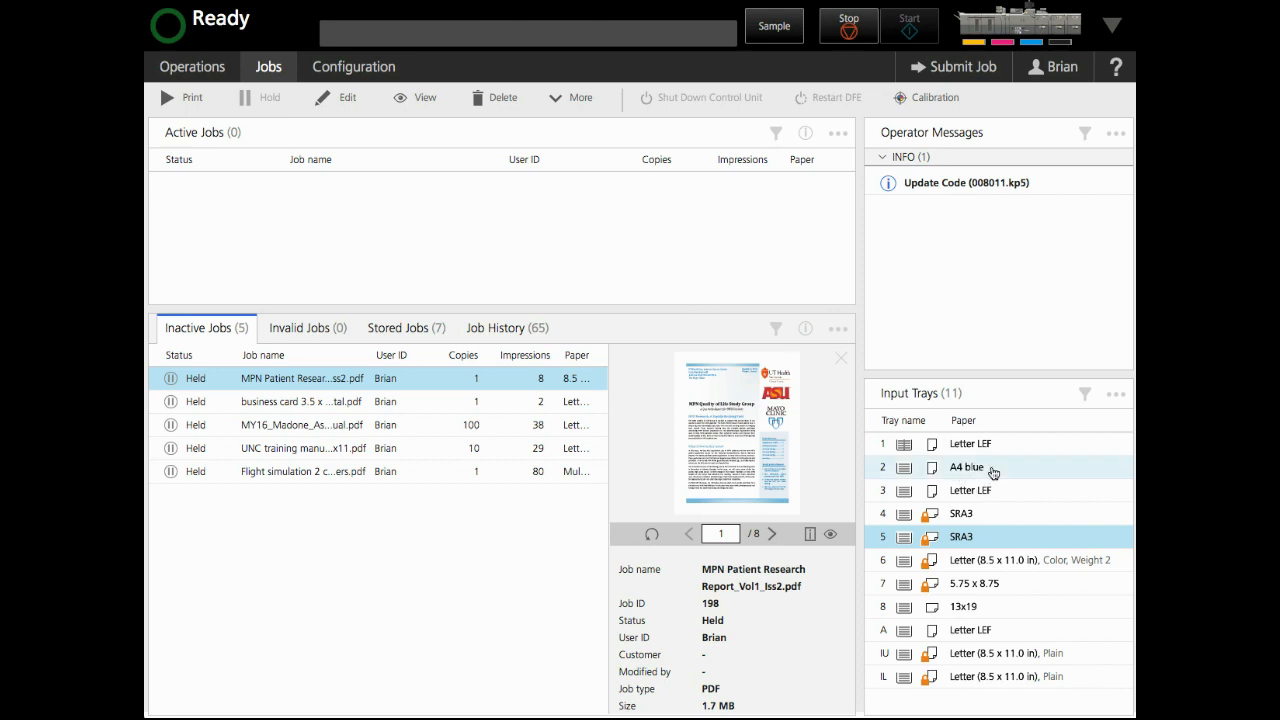
Open the paper catalog for input tray 2 and examine the properties of the A3 paper
left_click(998, 470)
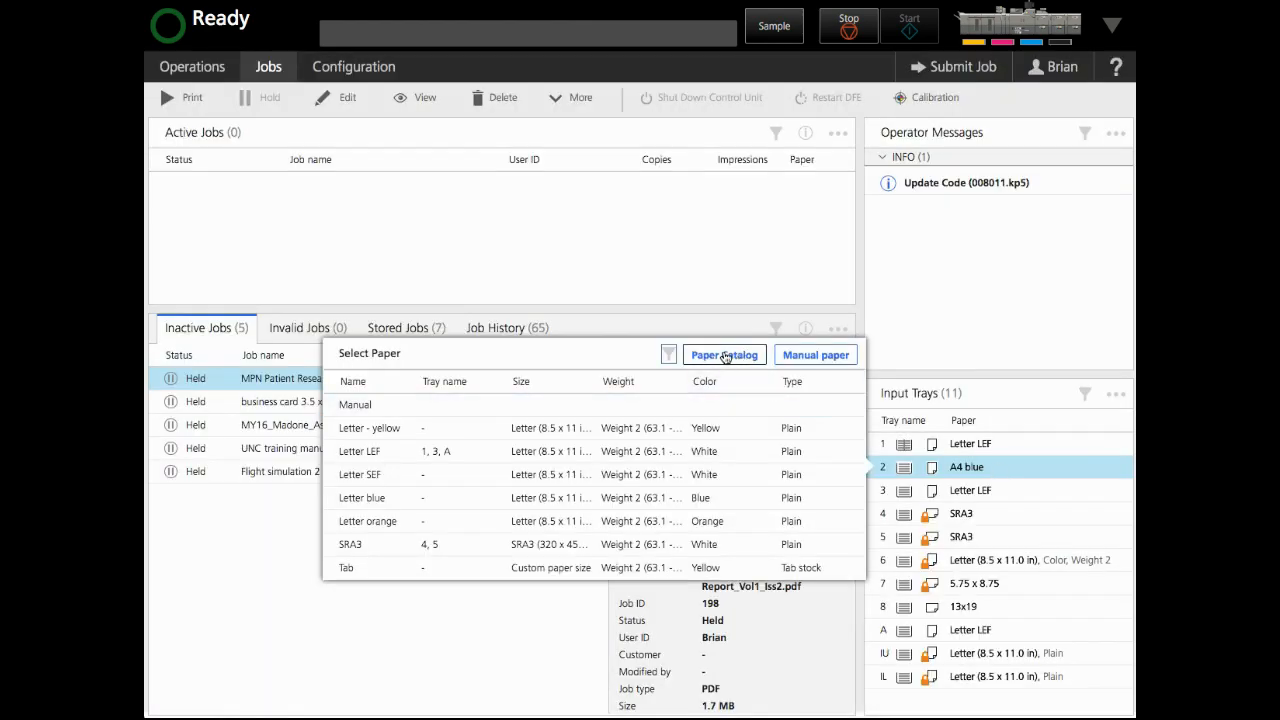
left_click(725, 356)
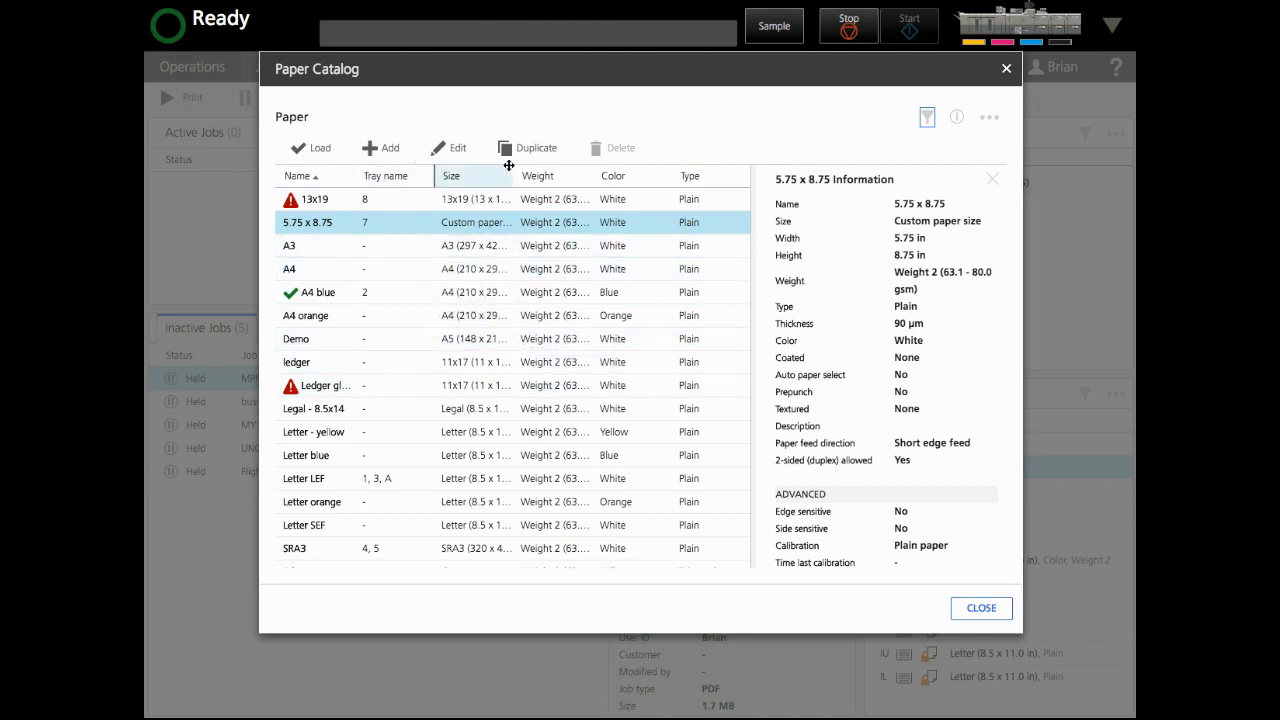
left_click(412, 247)
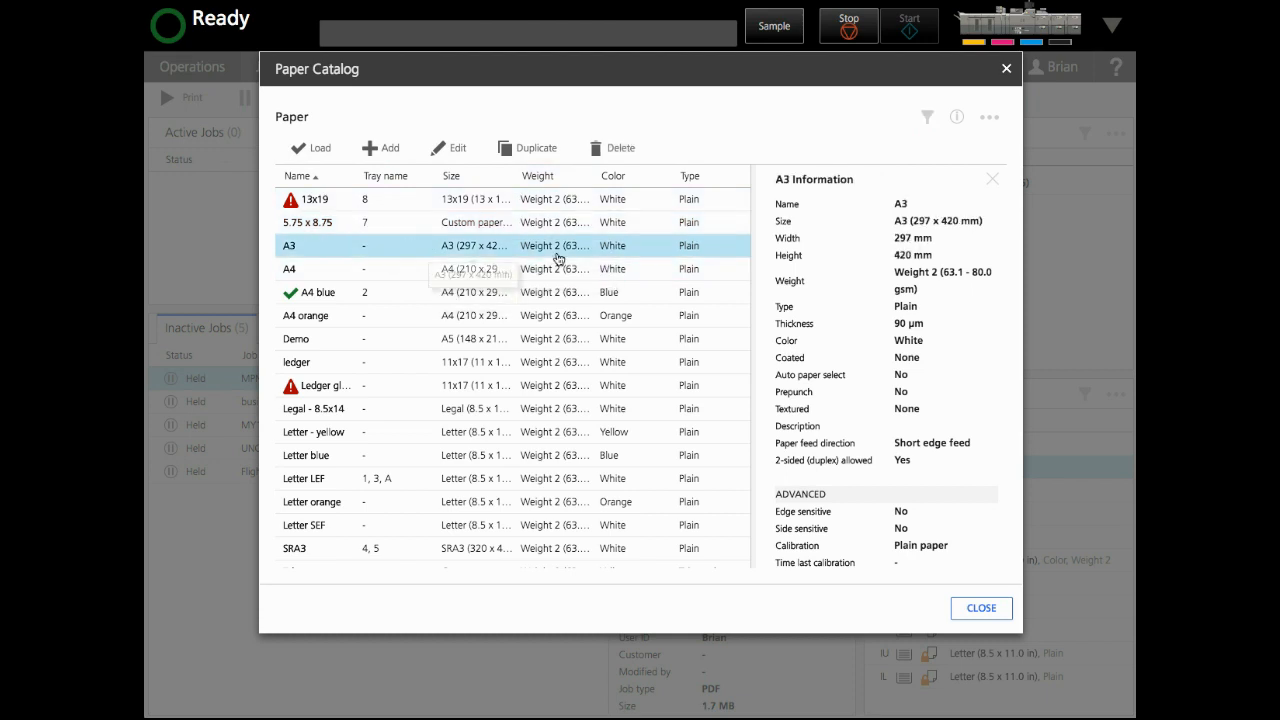
scroll(839, 280, "down", 5)
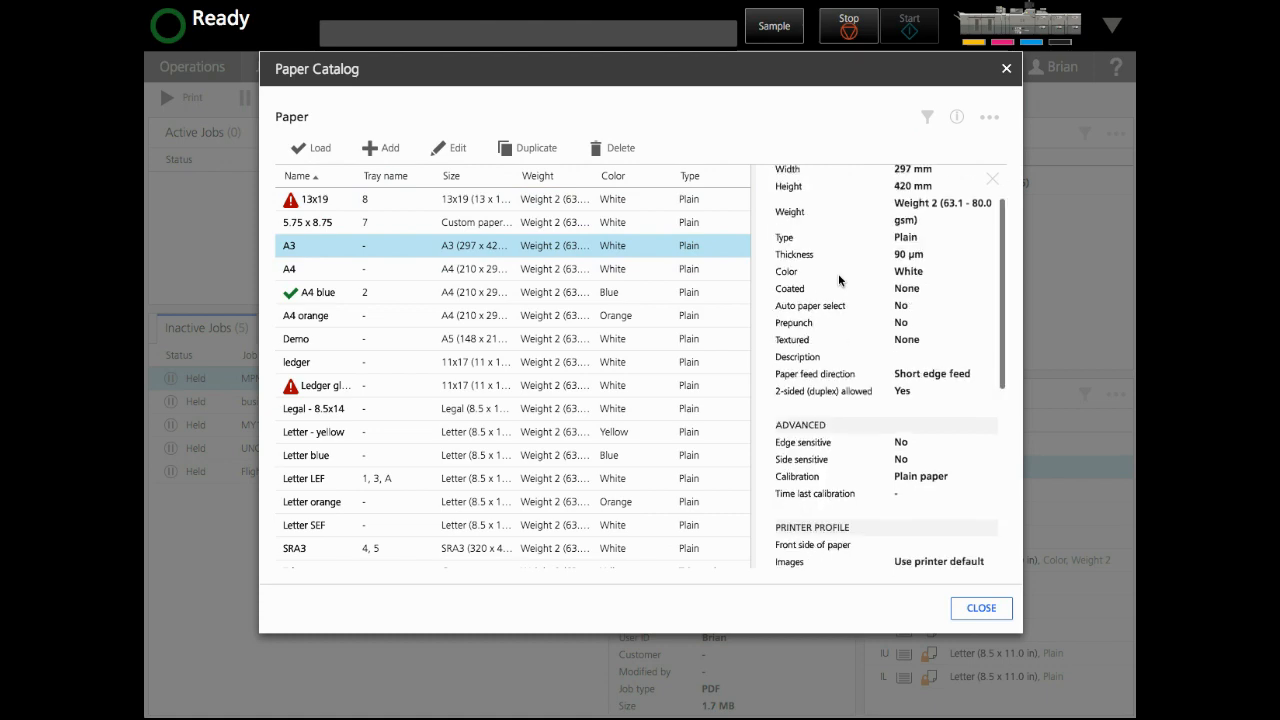
scroll(839, 280, "down", 3)
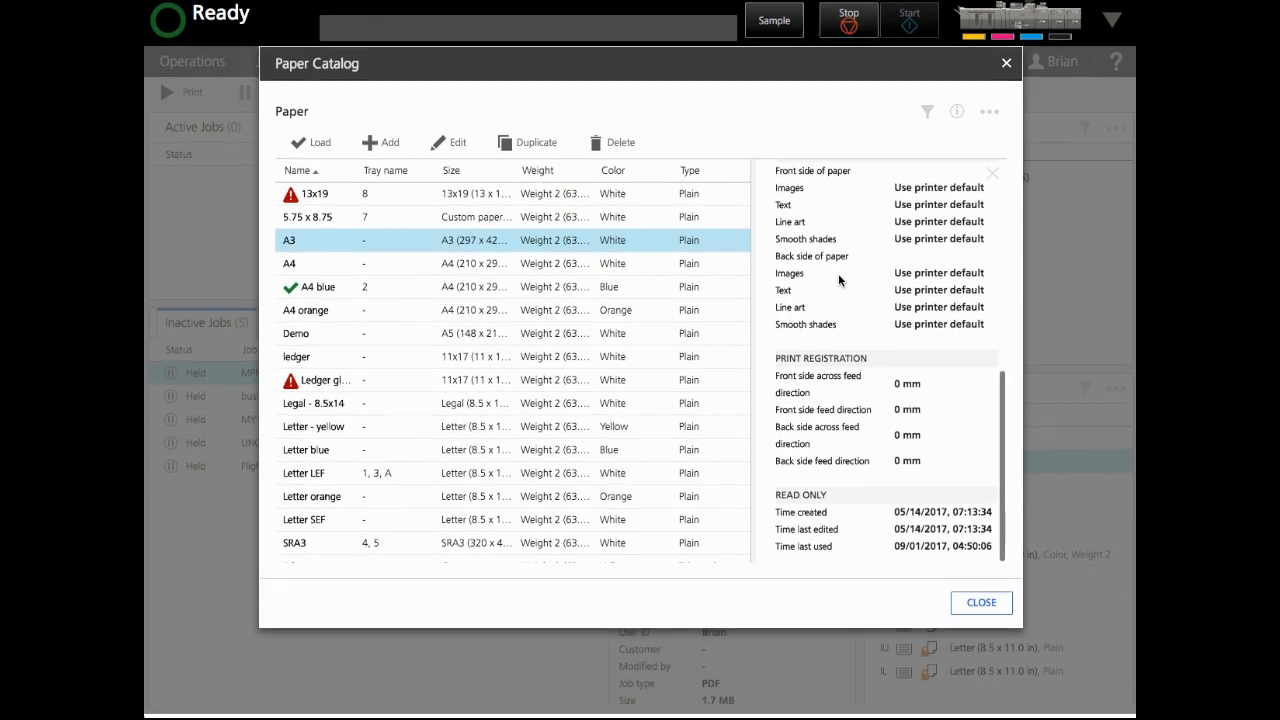
scroll(839, 280, "up", 2)
scroll(838, 273, "up", 6)
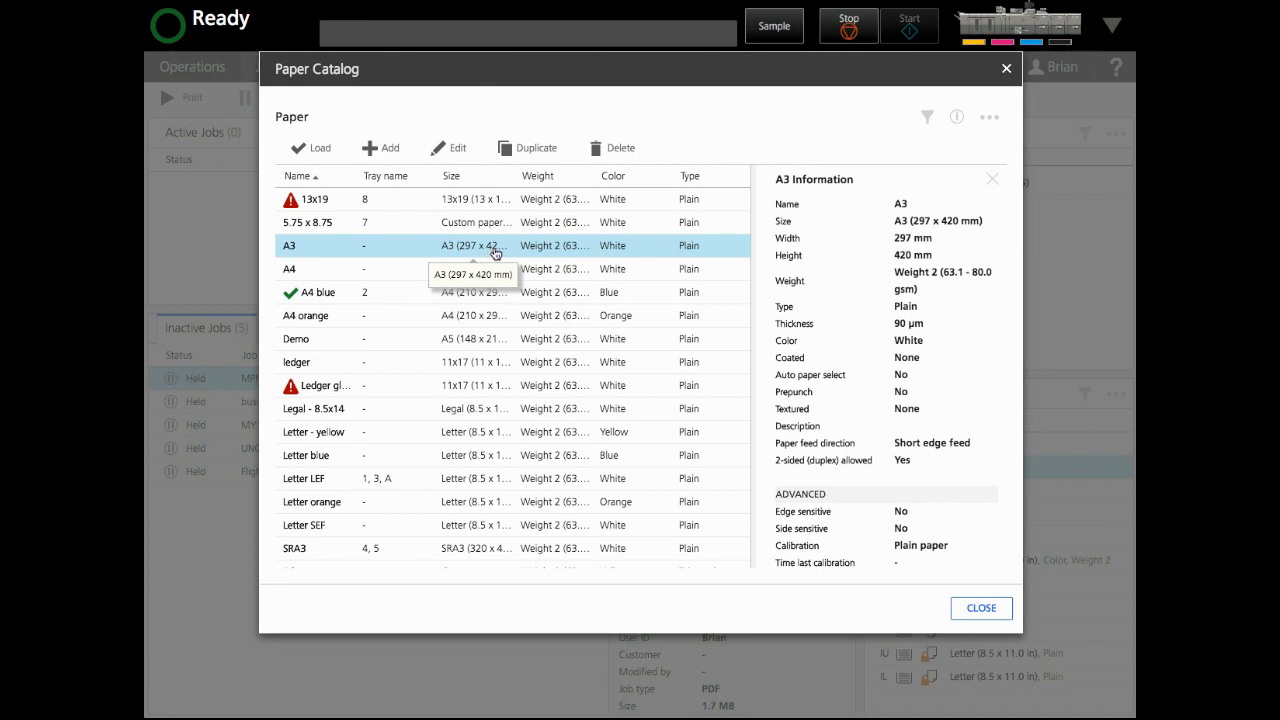
key("Up")
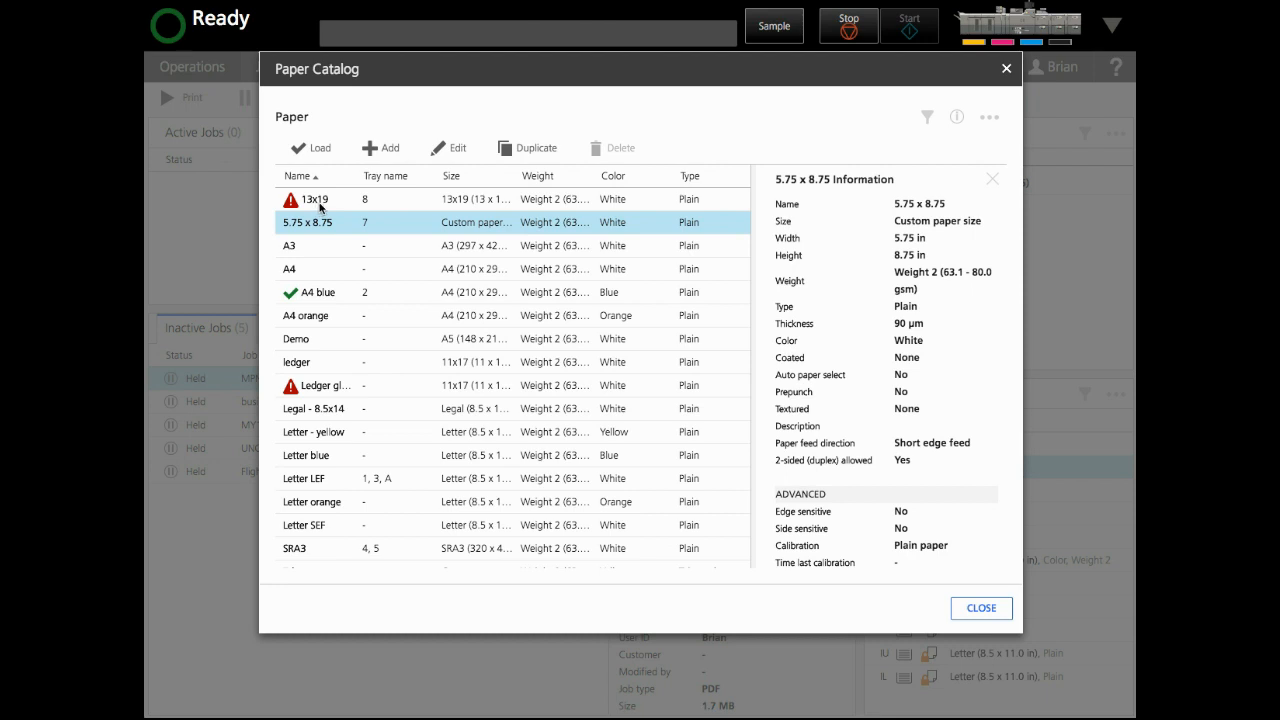
Load the A4 orange paper from the catalog into input tray 2
left_click(331, 294)
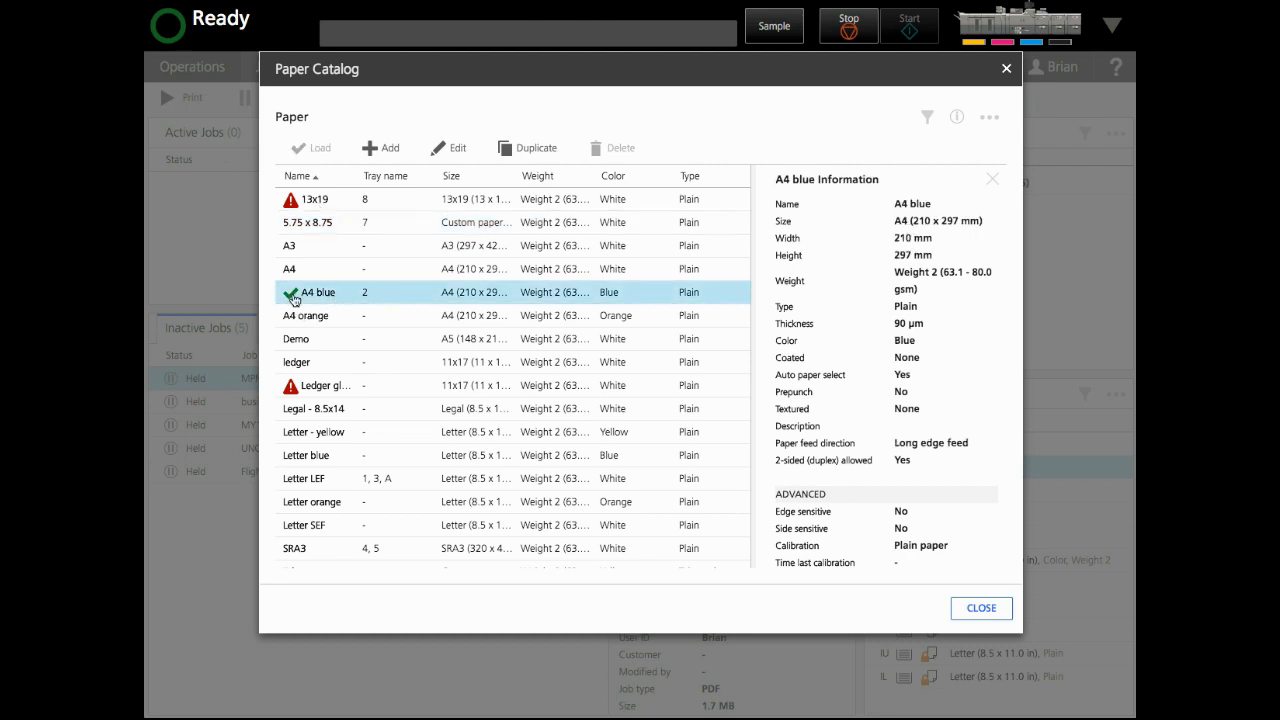
left_click(390, 320)
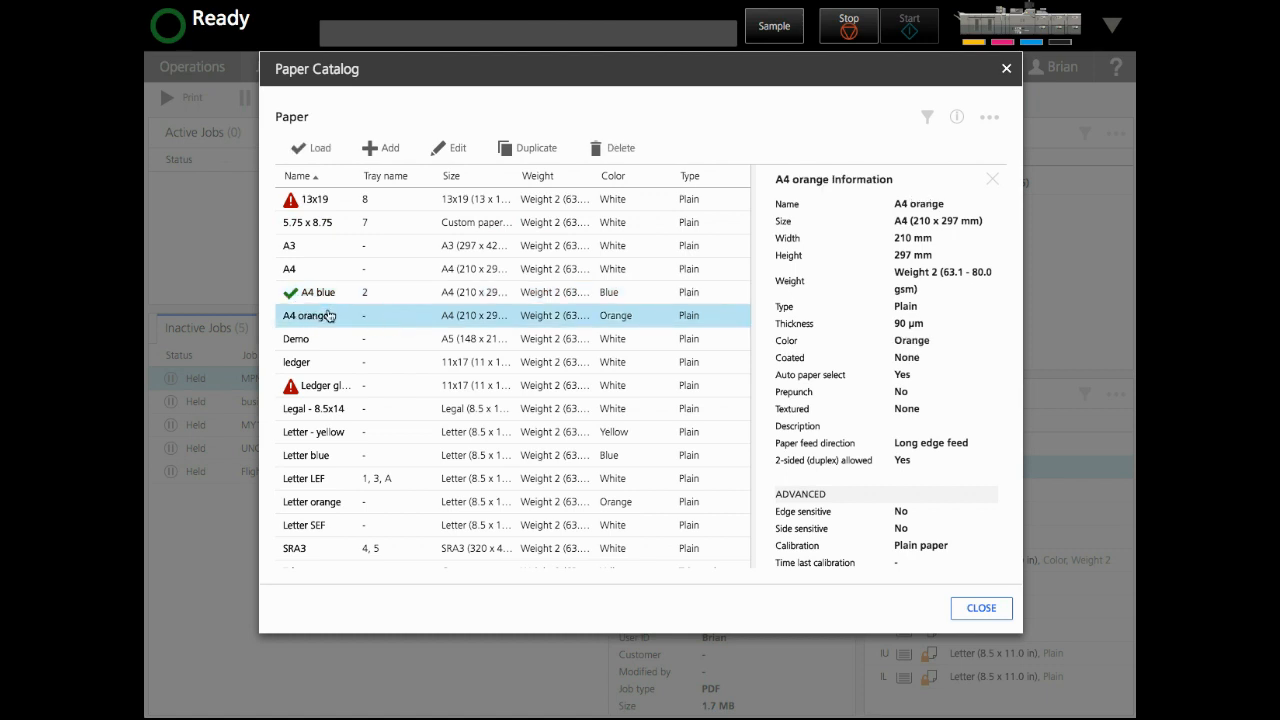
left_click(319, 151)
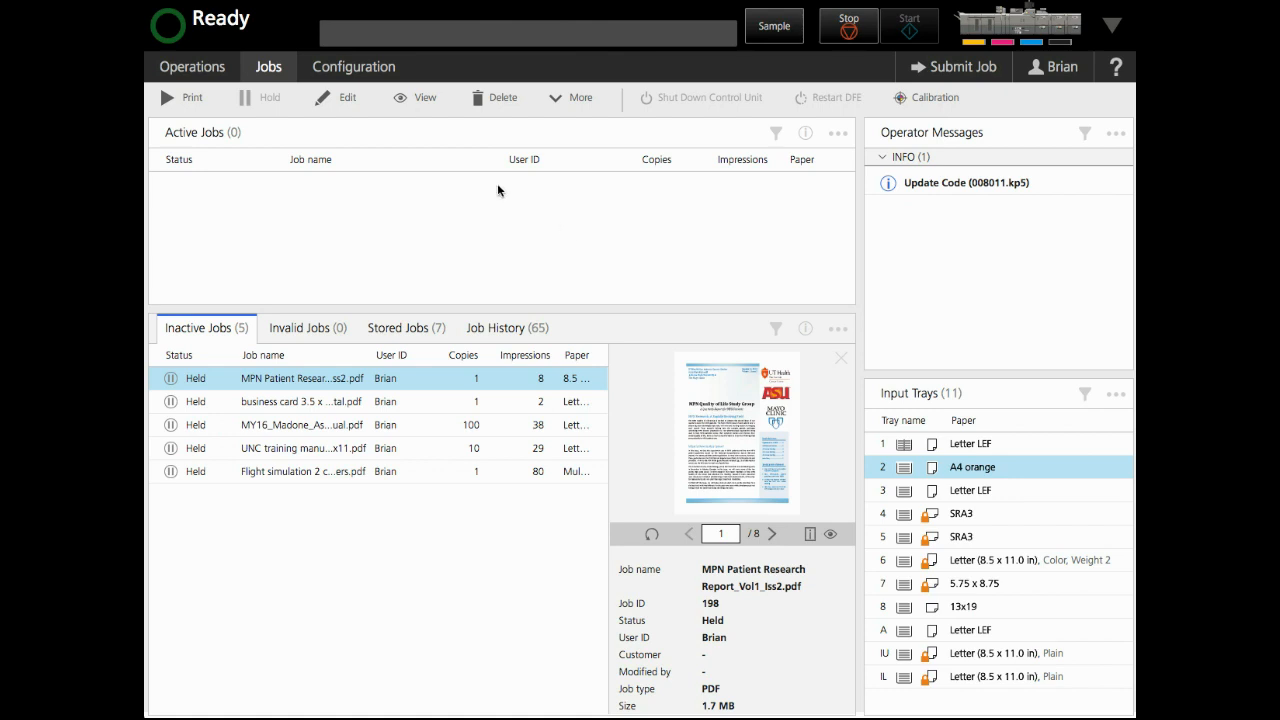
Go to the paper configuration, filter the paper list by "bl" and clear the filter
left_click(355, 66)
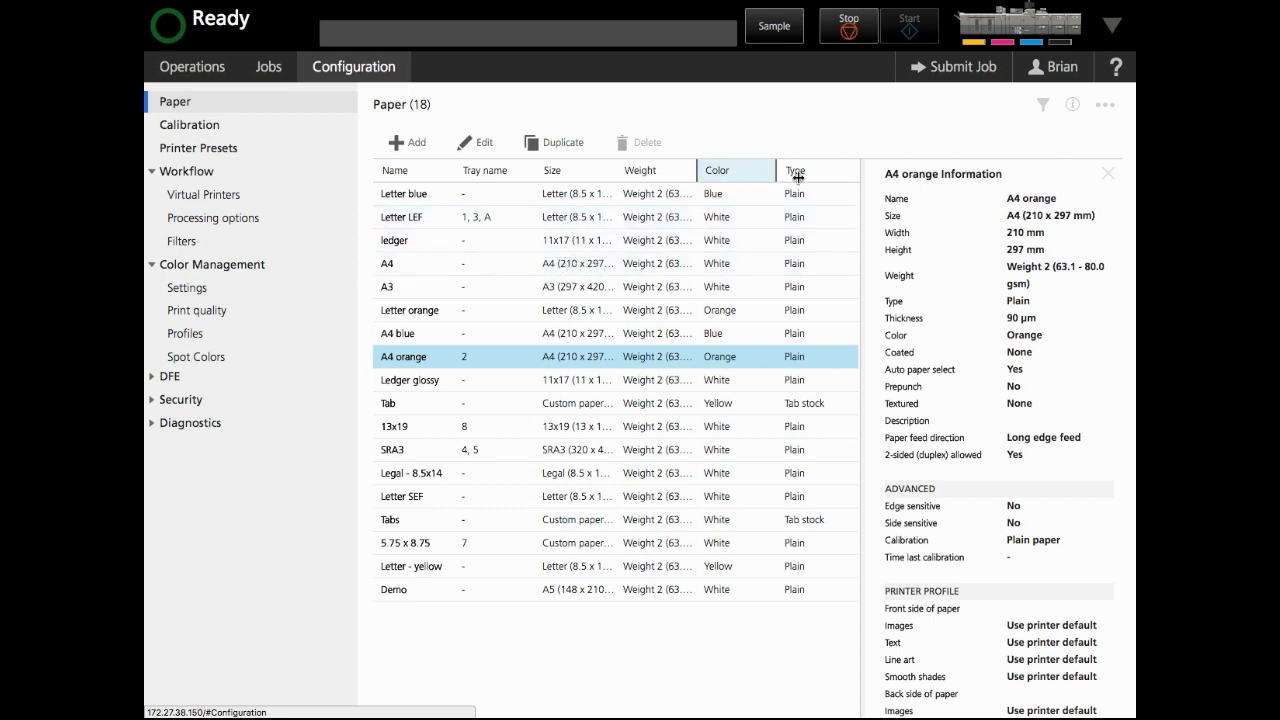
left_click(1042, 106)
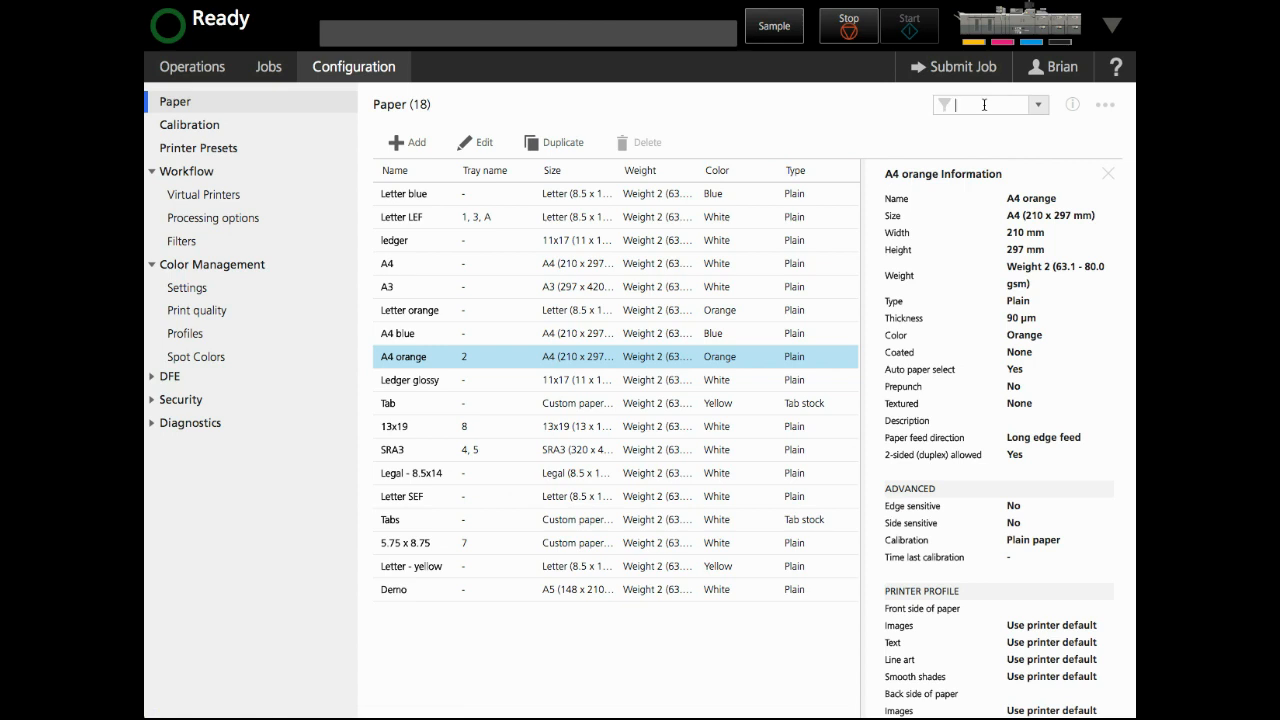
type("blu")
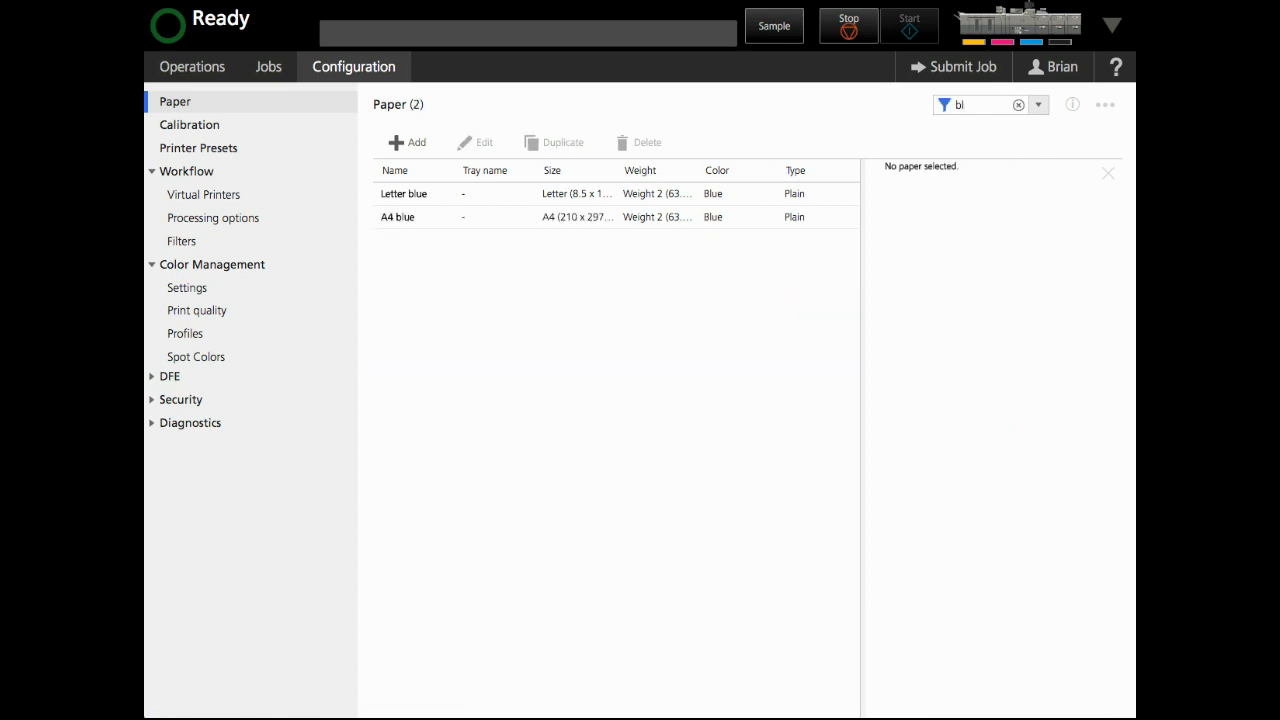
key("BackSpace")
key("BackSpace")
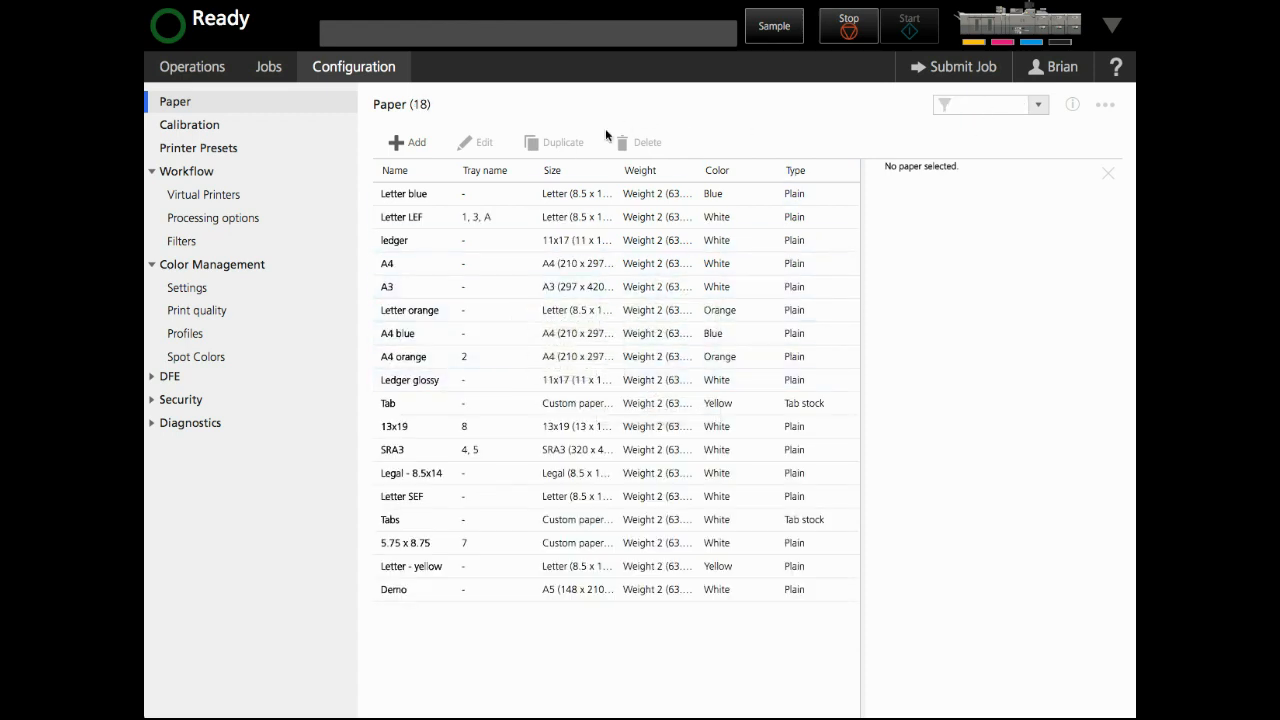
Select the Letter LEF paper and sort the list by name, tray name and size, finishing with name in descending order
left_click(399, 223)
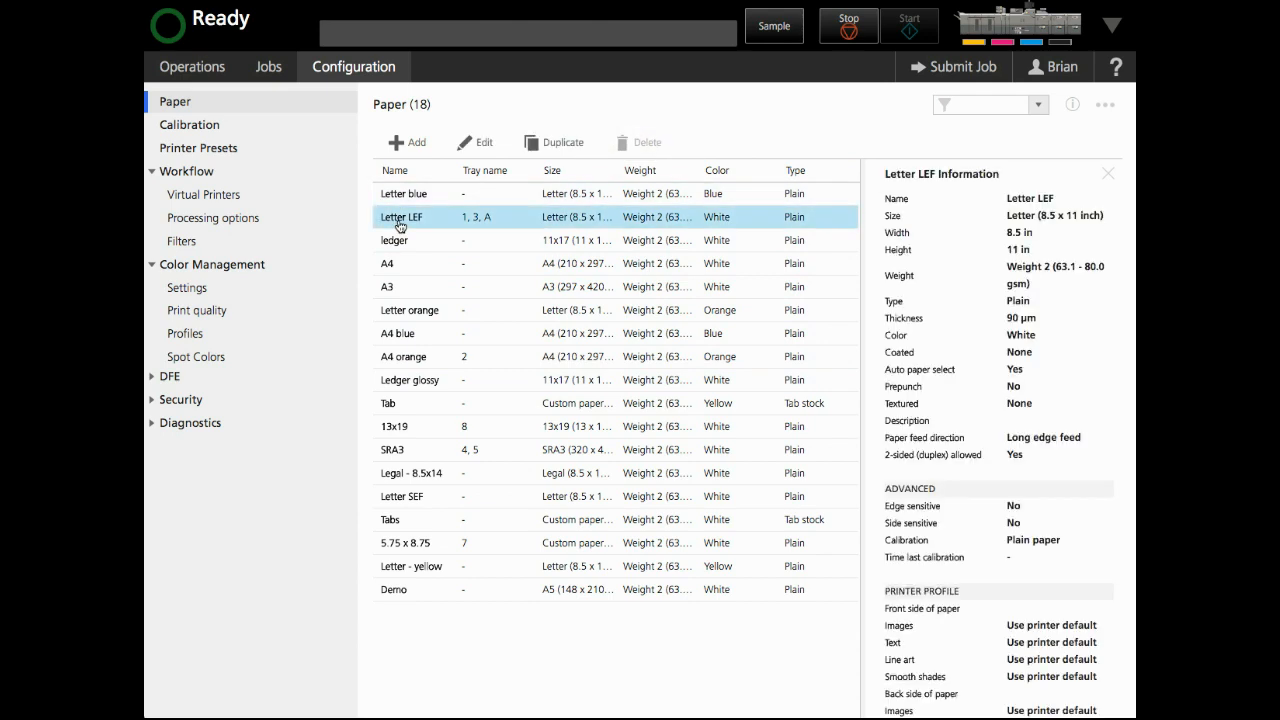
left_click(399, 171)
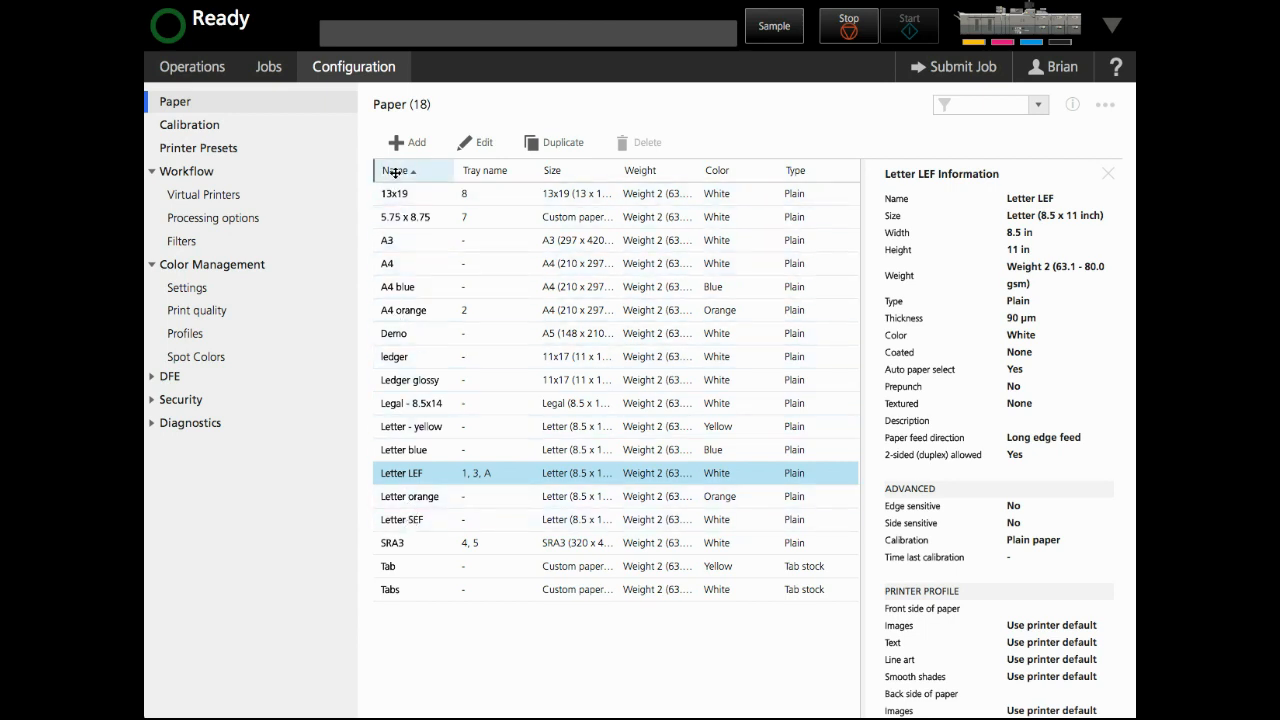
left_click(476, 172)
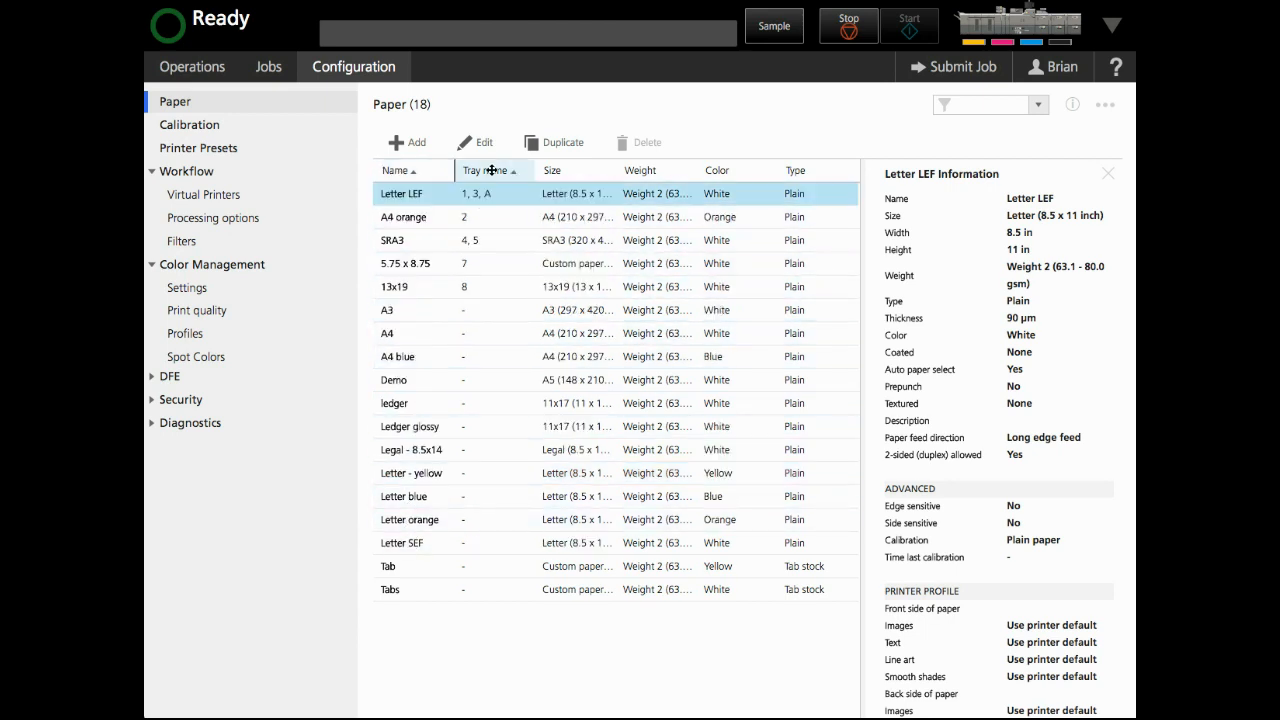
left_click(571, 170)
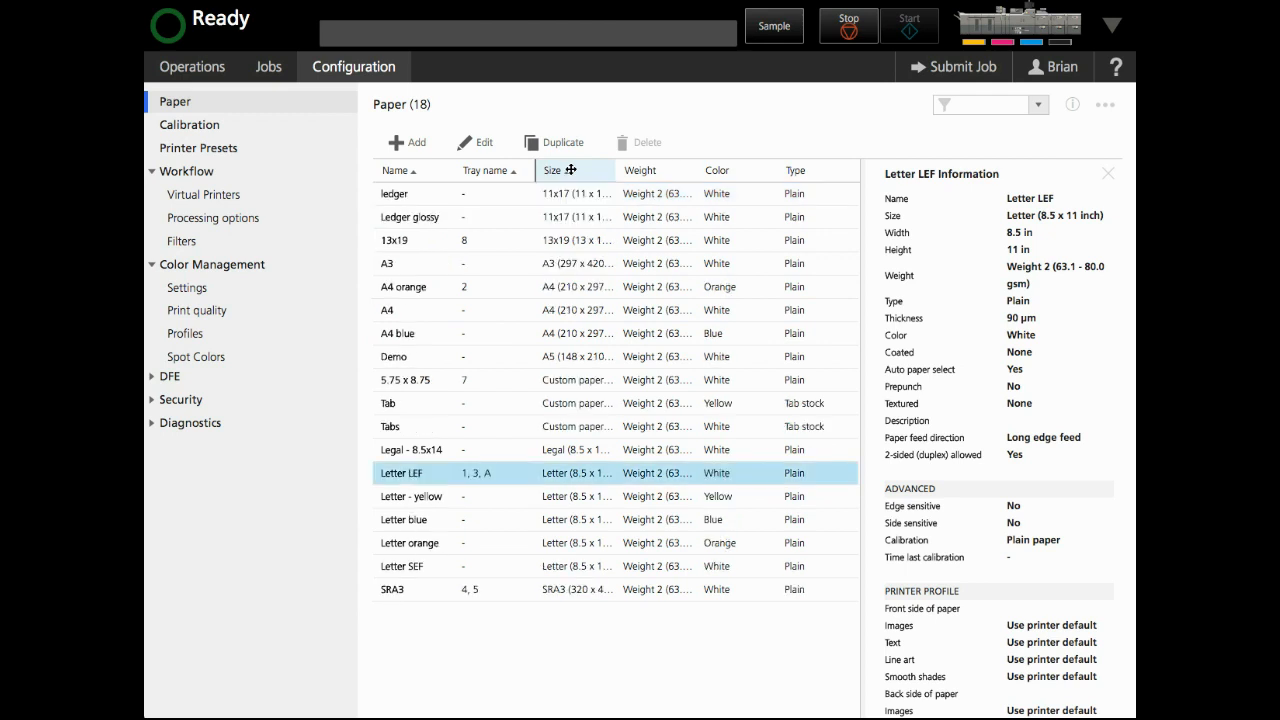
left_click(401, 171)
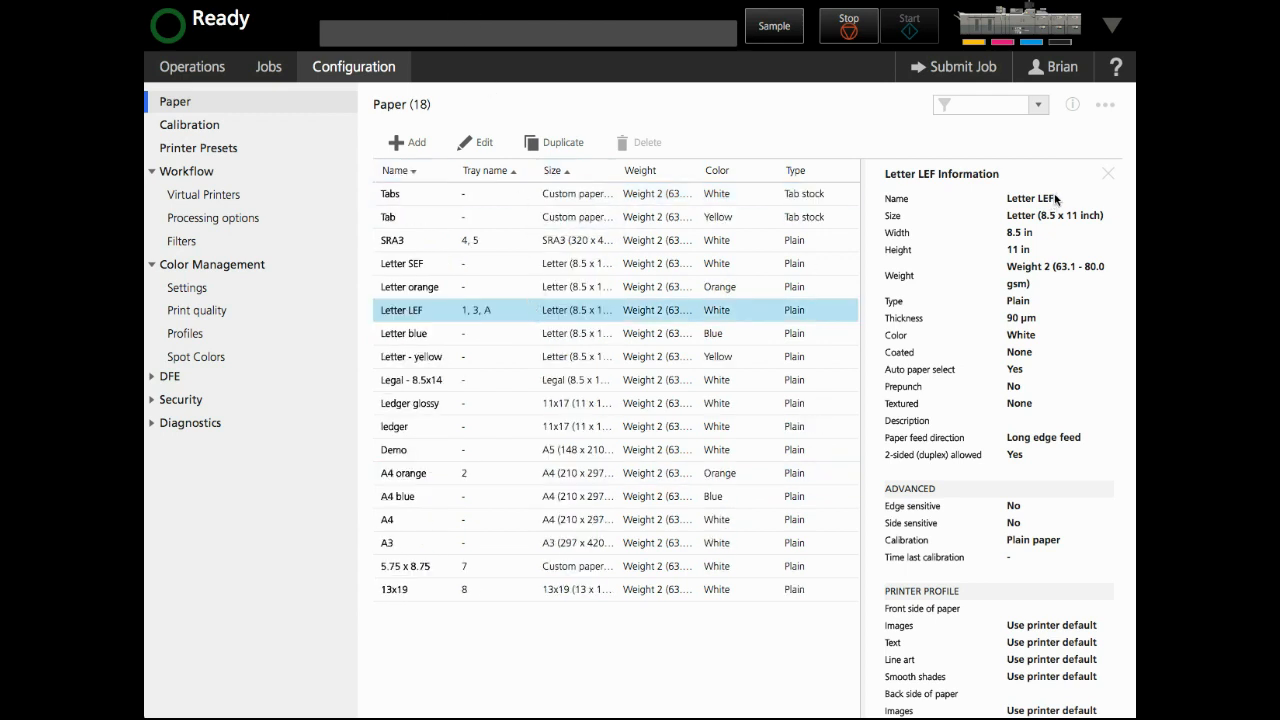
Add the Time last edited column to the paper list
left_click(1104, 110)
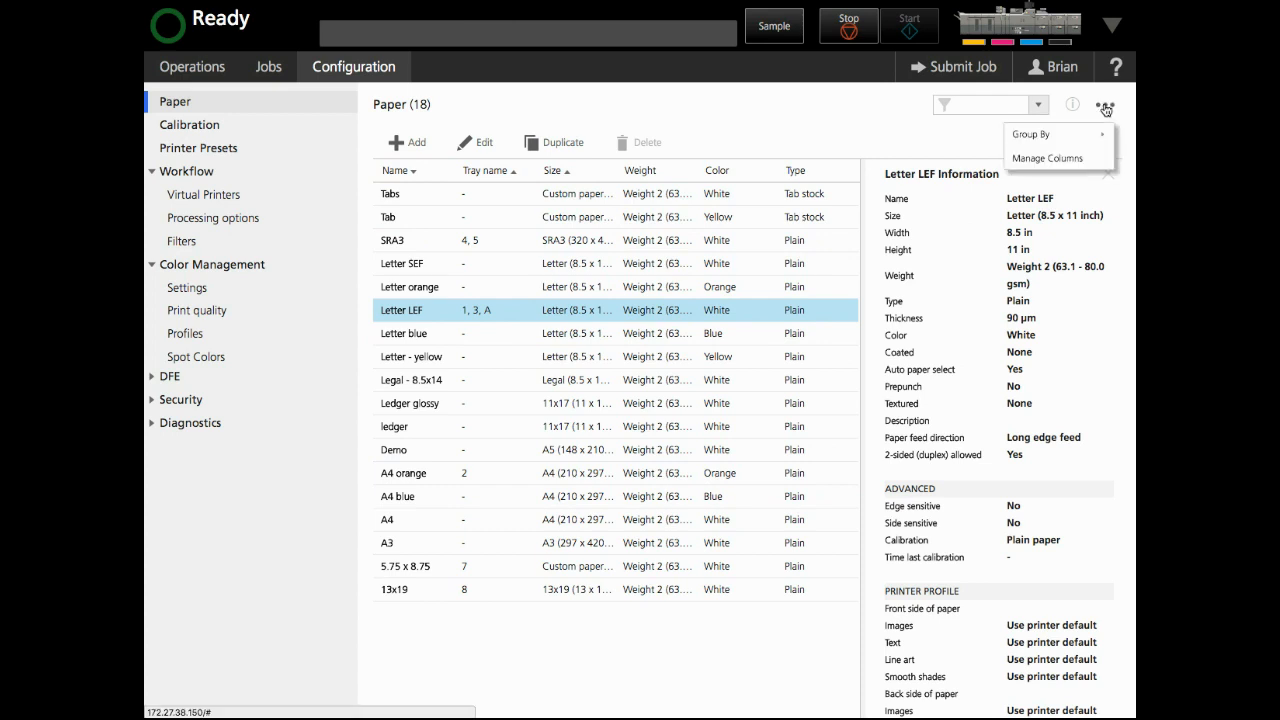
left_click(1068, 158)
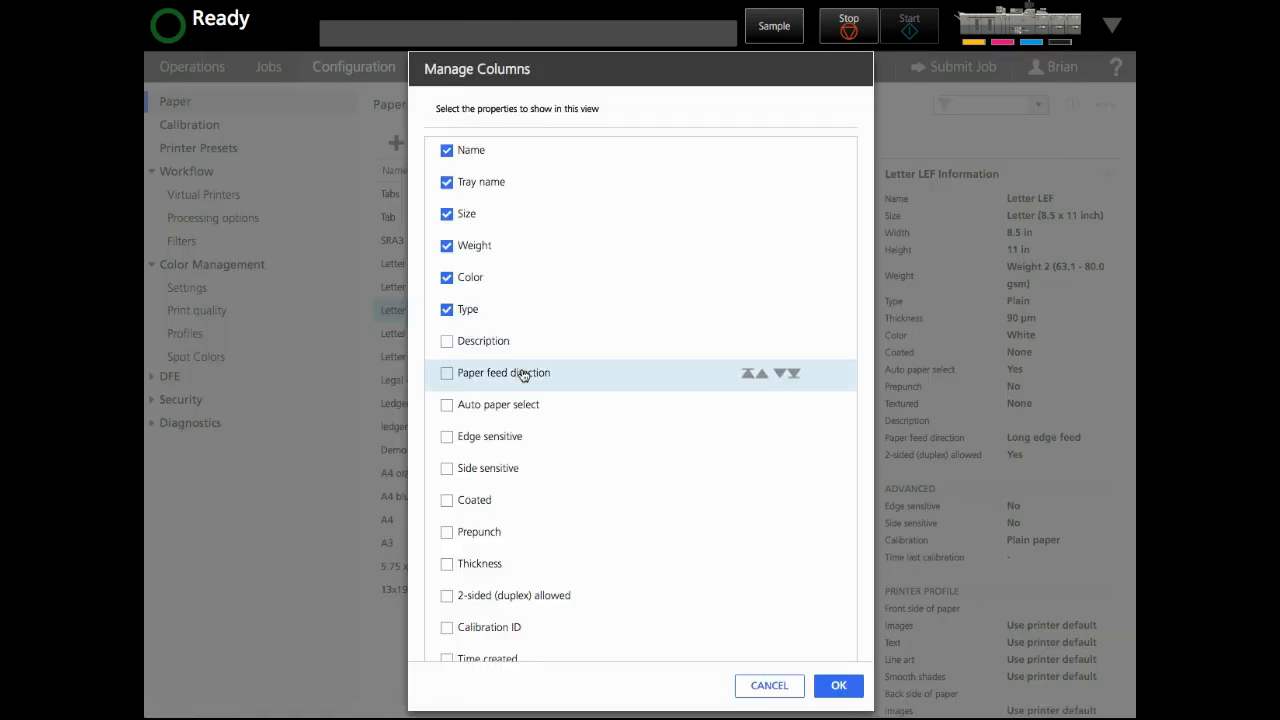
scroll(530, 372, "down", 3)
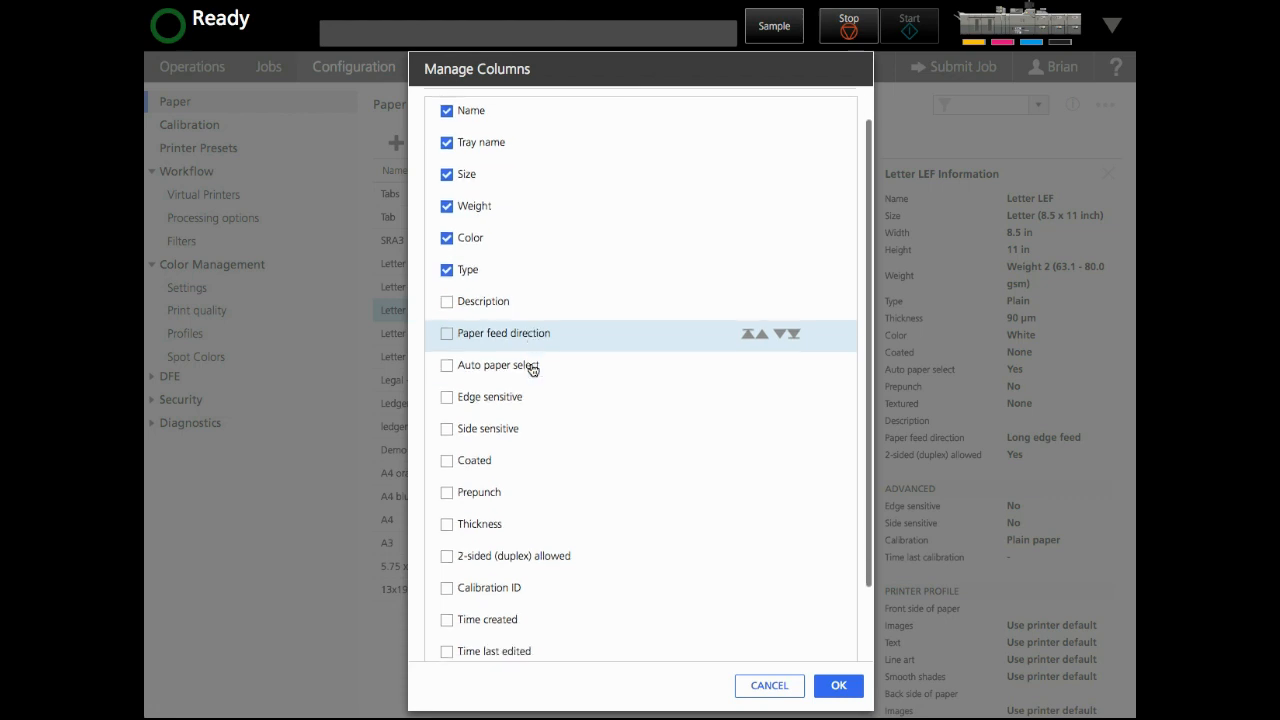
scroll(535, 370, "down", 2)
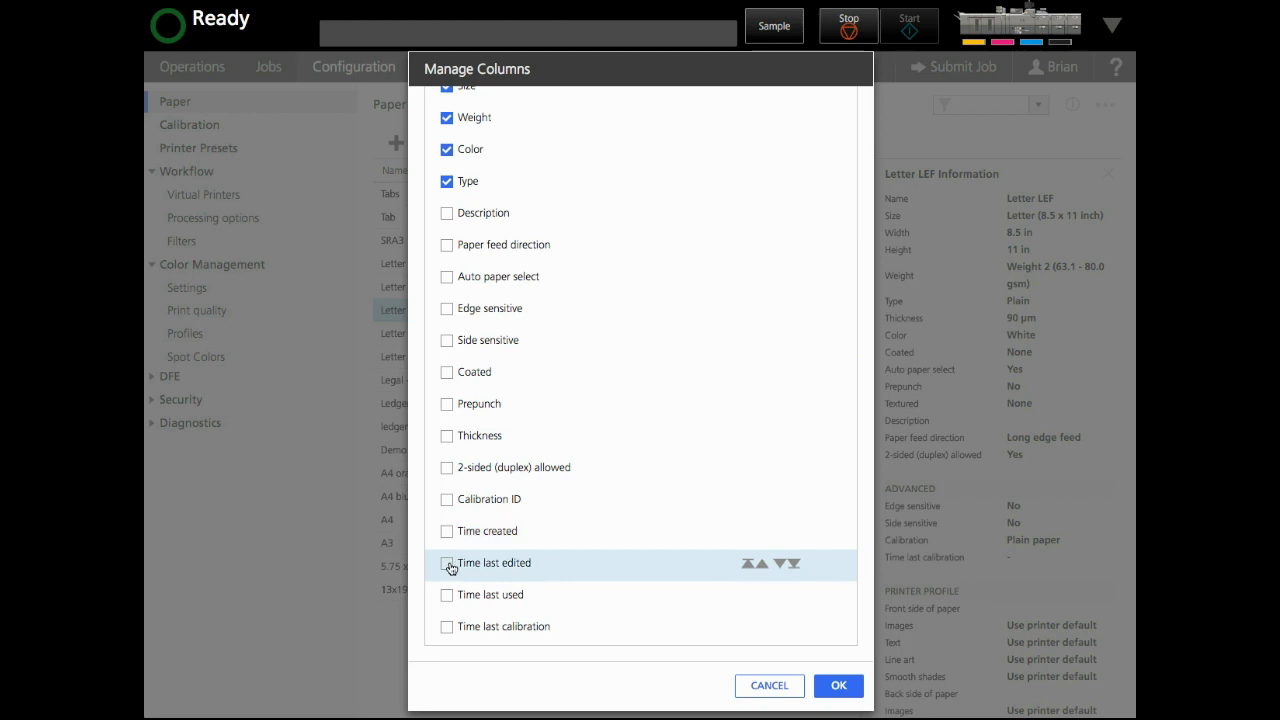
left_click(447, 563)
left_click(839, 686)
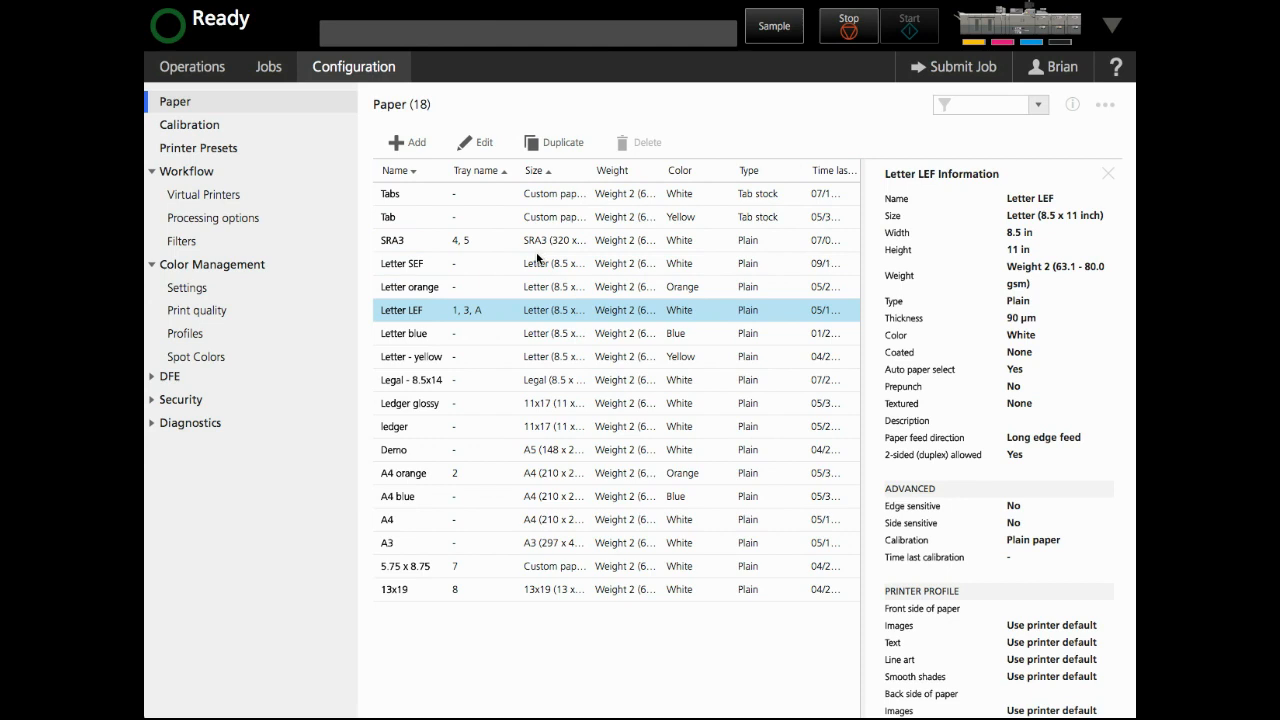
Start adding a new paper and name it Letter_orange
left_click(408, 143)
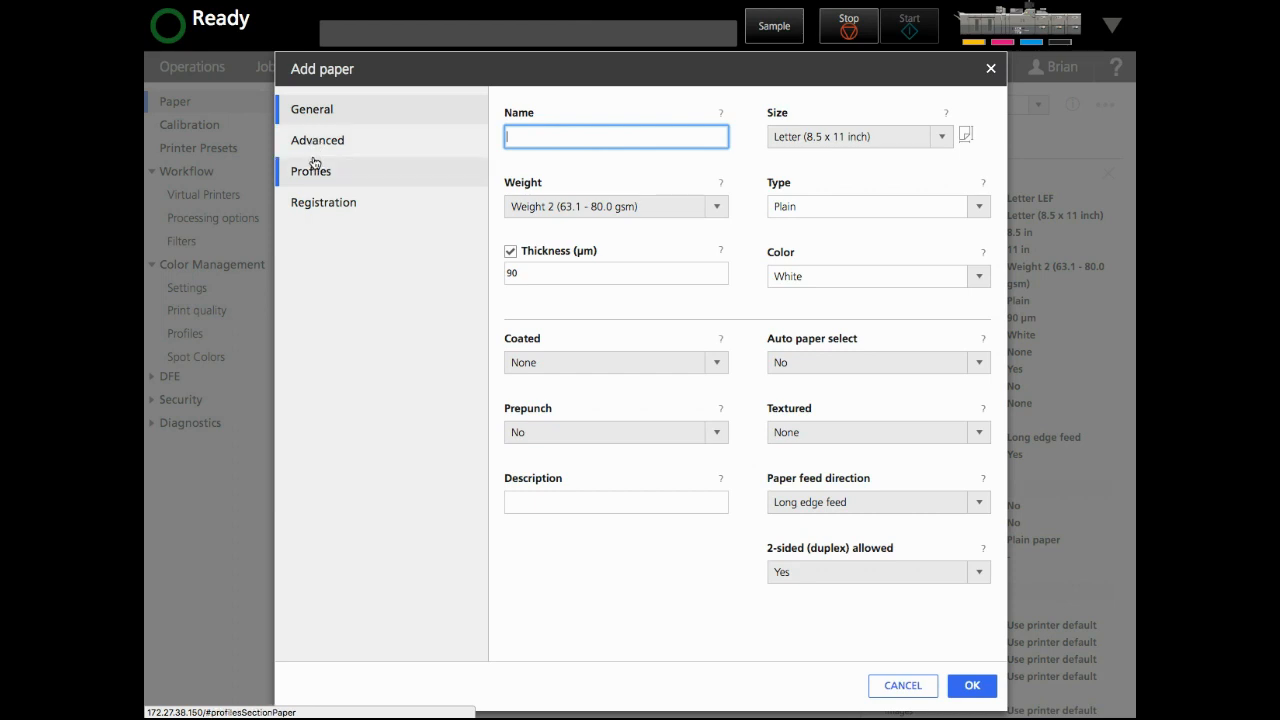
left_click(556, 130)
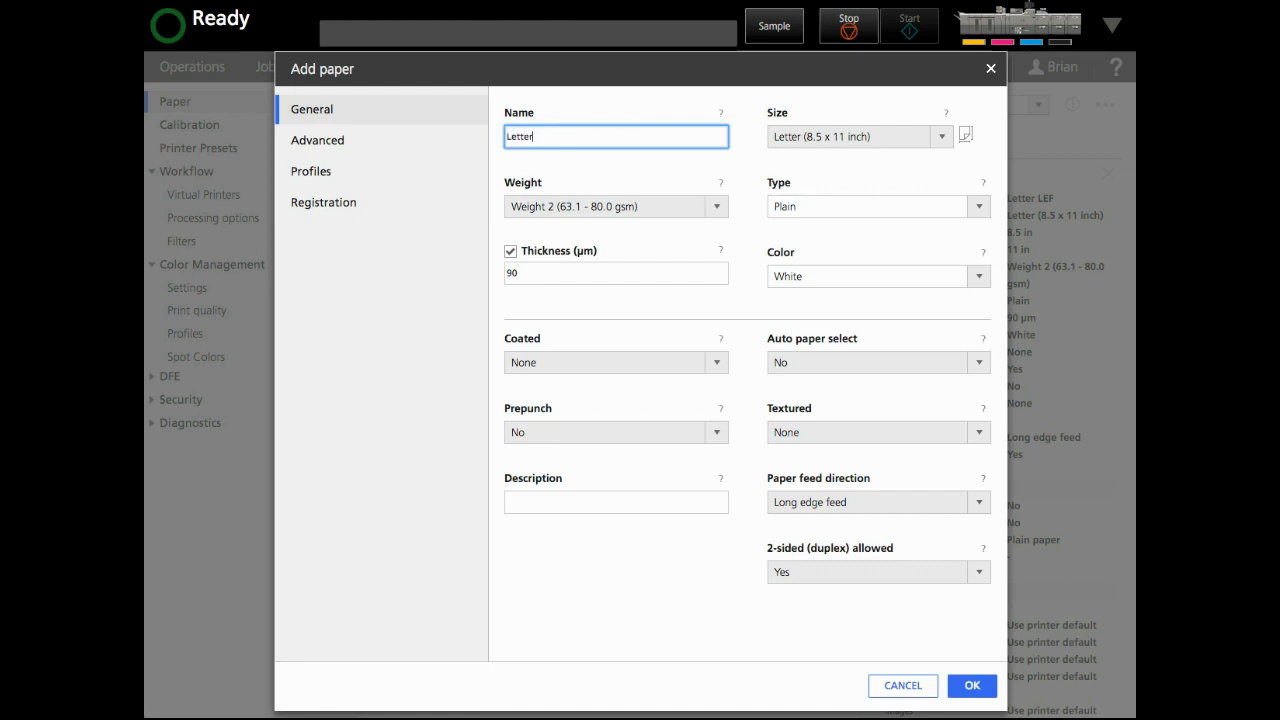
type("Letter_orange")
Set the new paper's feed direction to Short edge feed and its size to 11x17 (11 x 17 inch)
left_click(876, 144)
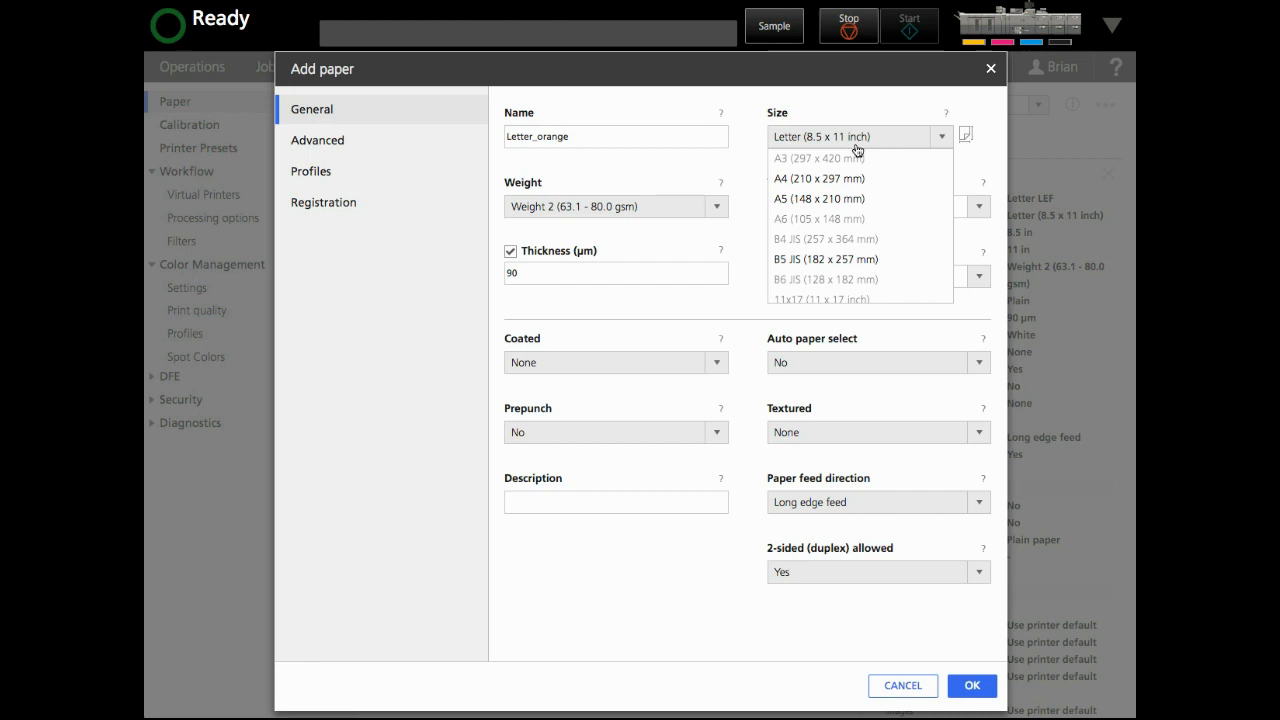
mouse_move(851, 160)
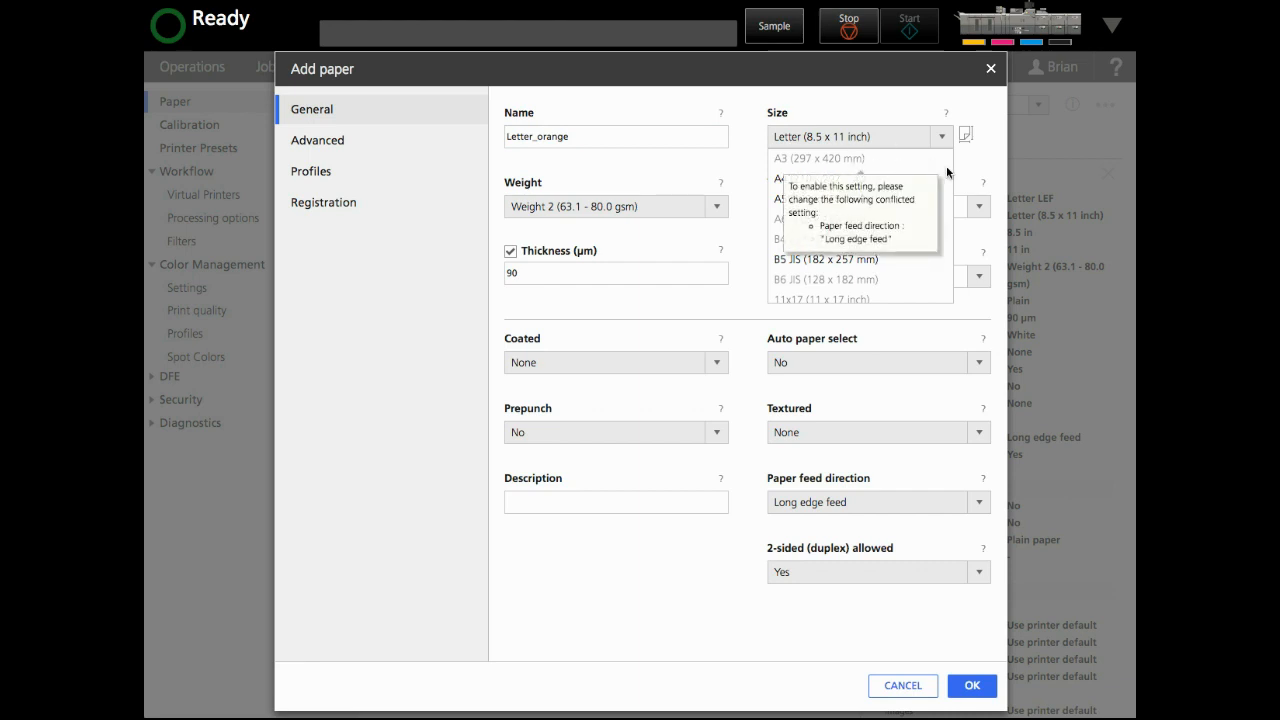
scroll(940, 170, "down", 3)
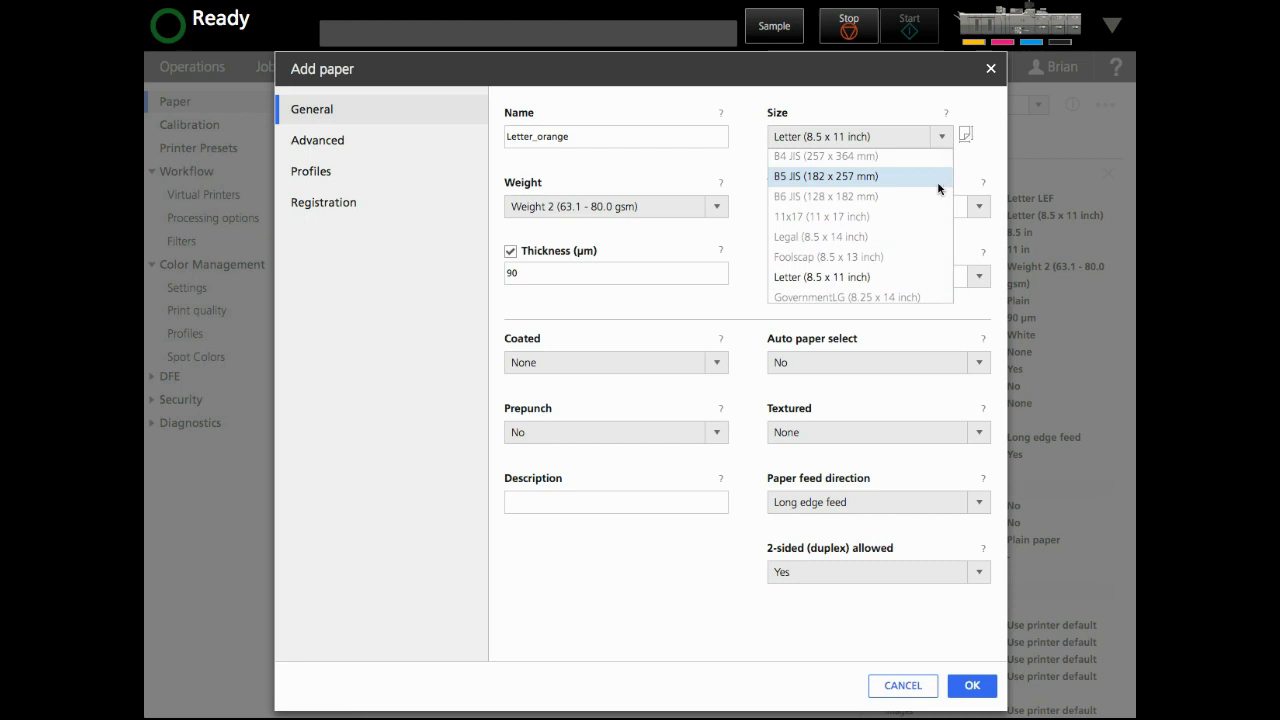
mouse_move(790, 218)
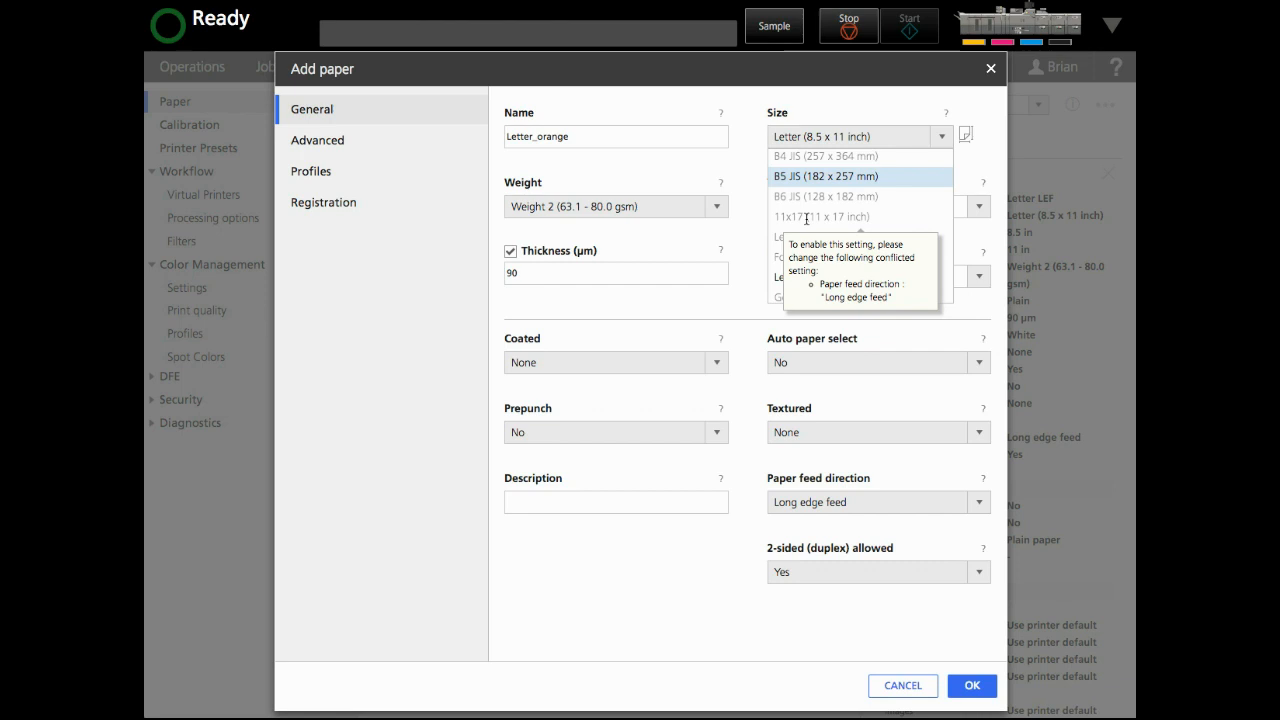
left_click(842, 510)
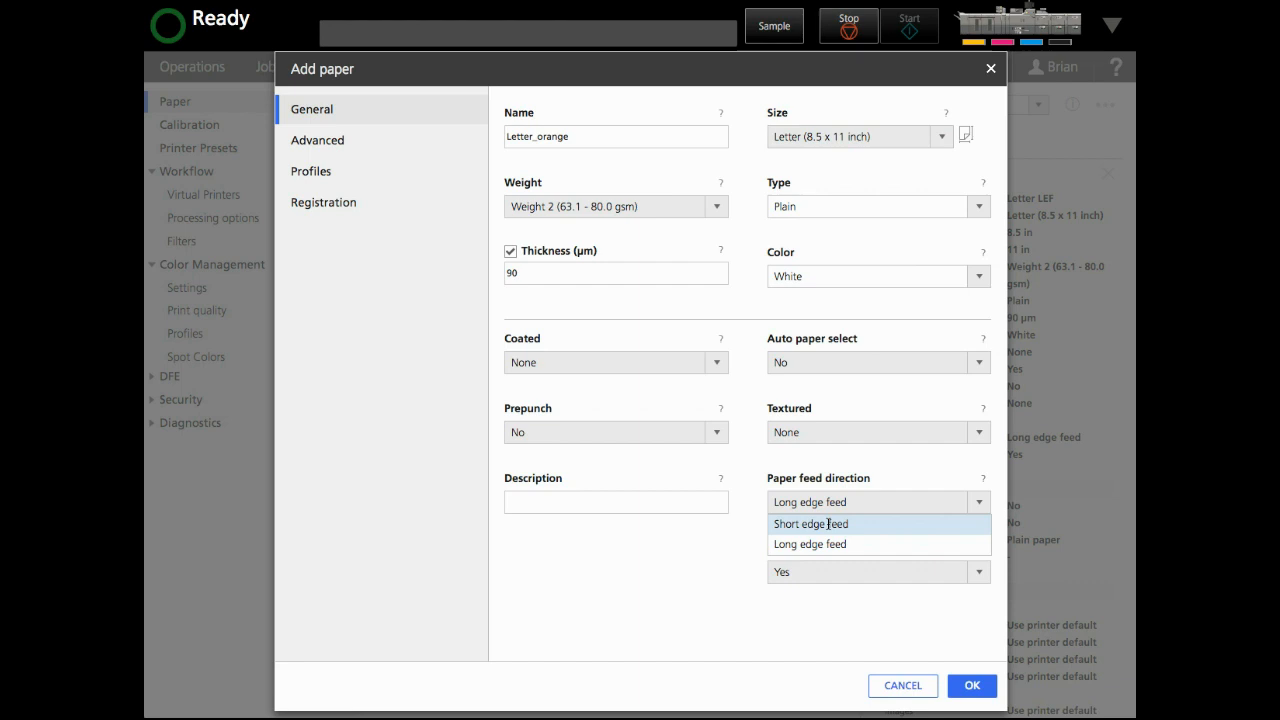
left_click(829, 524)
left_click(848, 141)
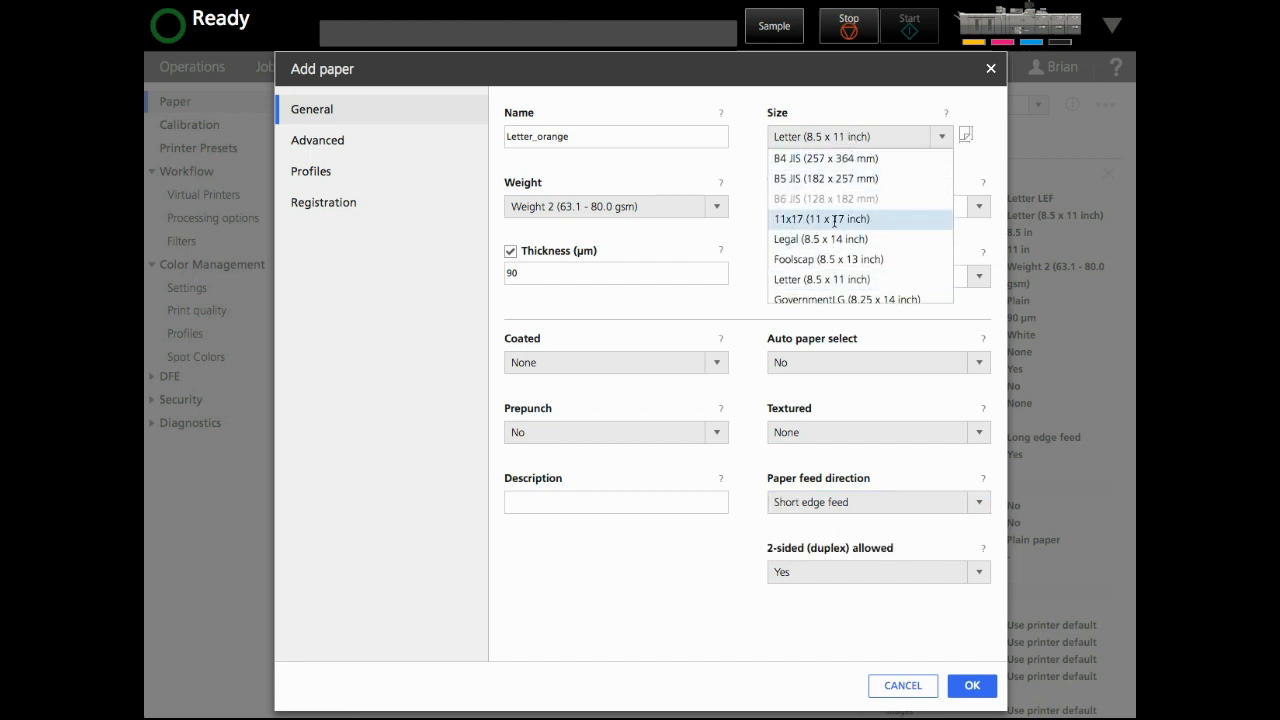
left_click(830, 218)
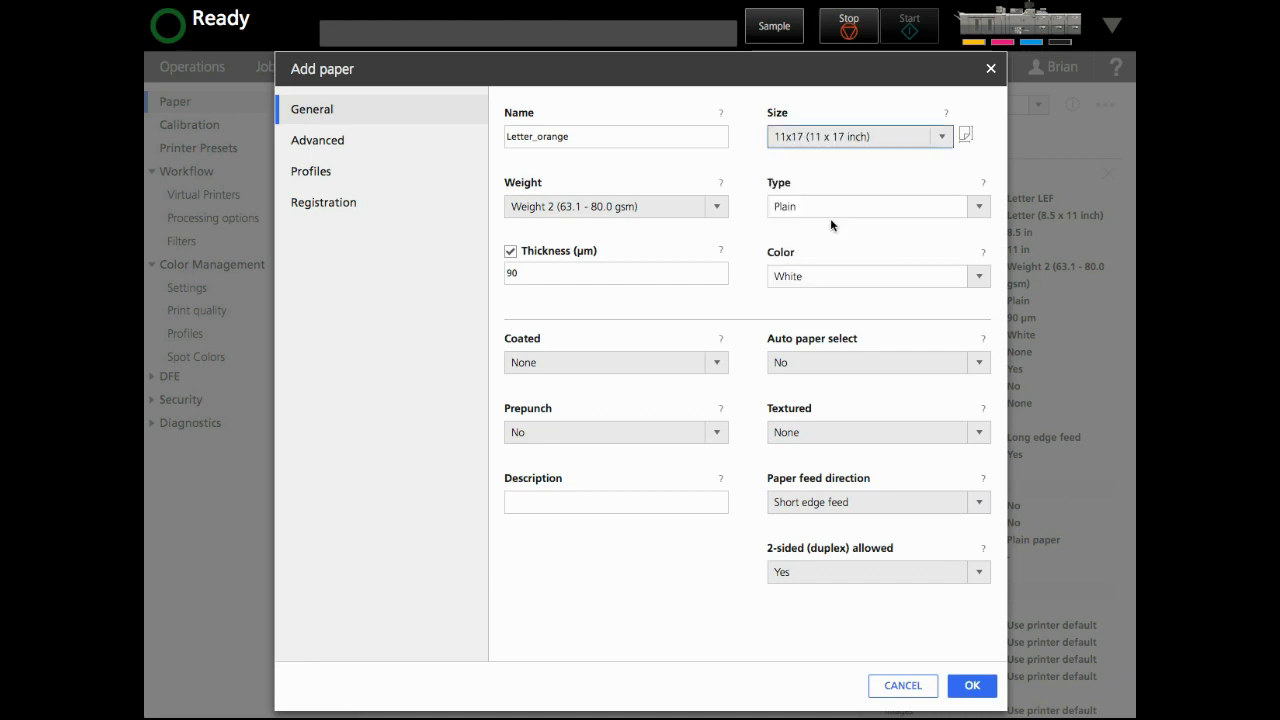
Switch the new paper to a custom paper size with a width of 10 in and a height of 10 in
left_click(887, 145)
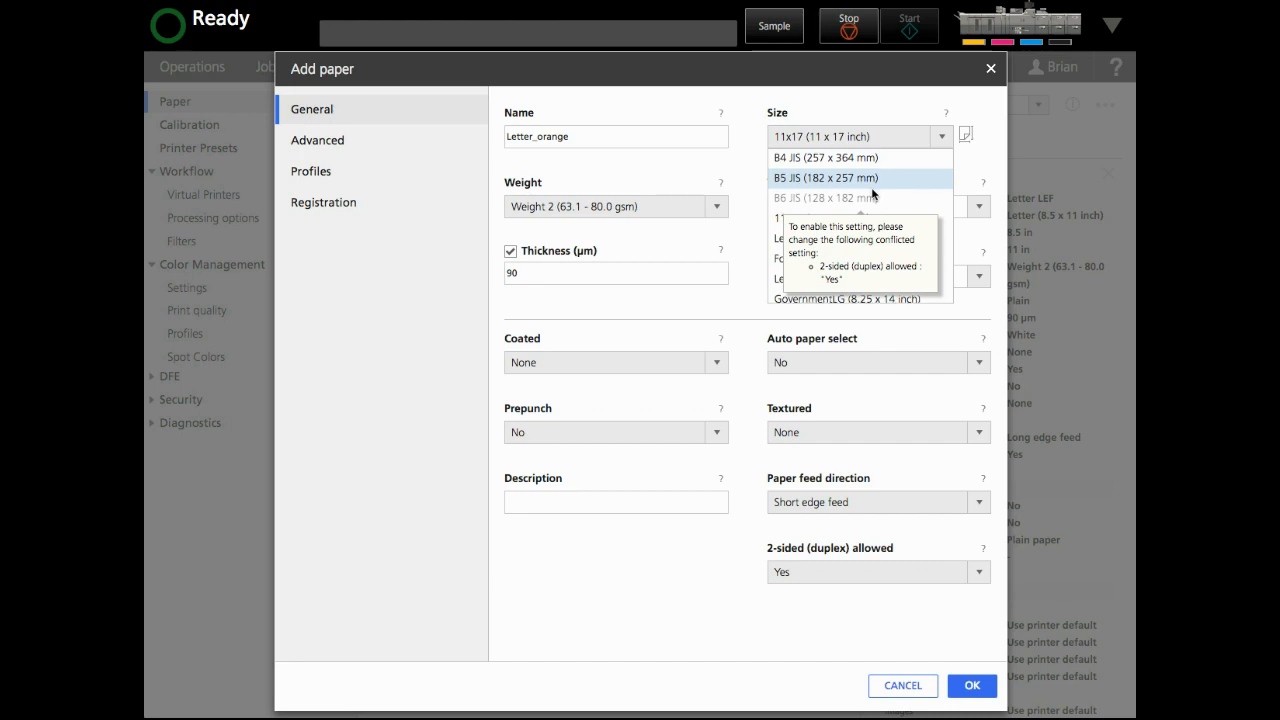
scroll(830, 230, "down", 5)
scroll(778, 232, "down", 4)
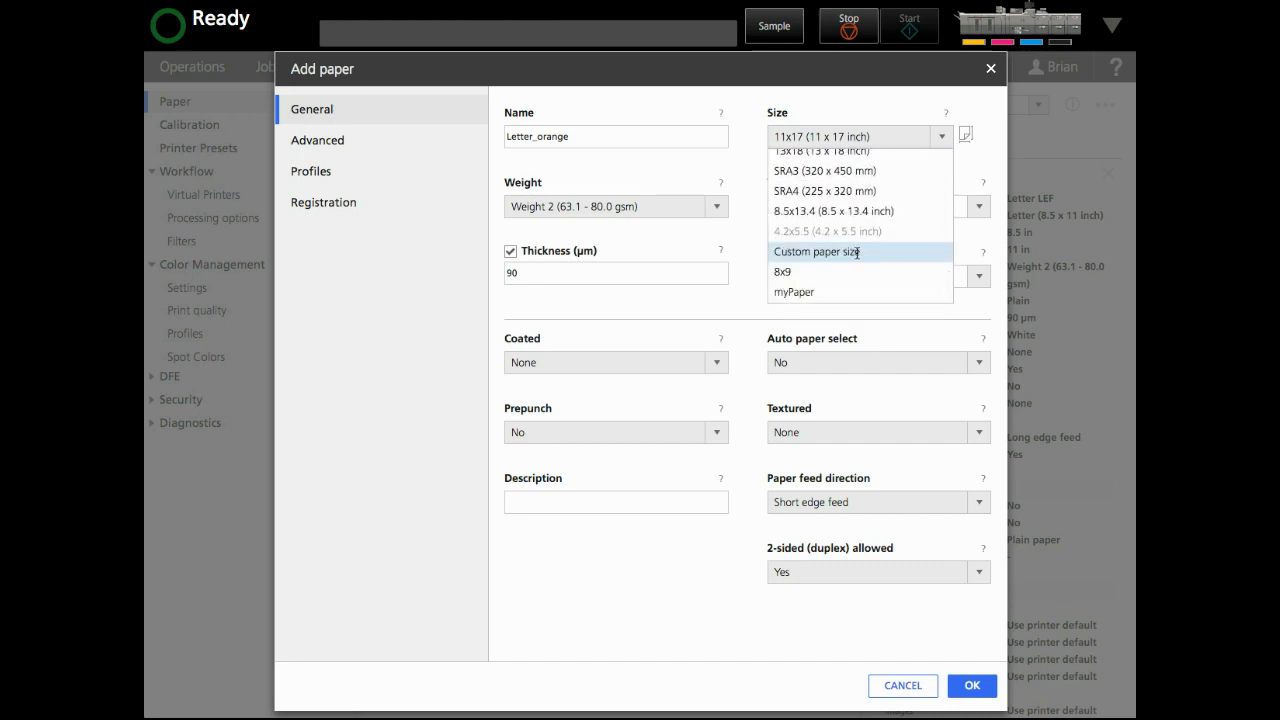
left_click(857, 252)
left_click_drag(802, 208, 755, 210)
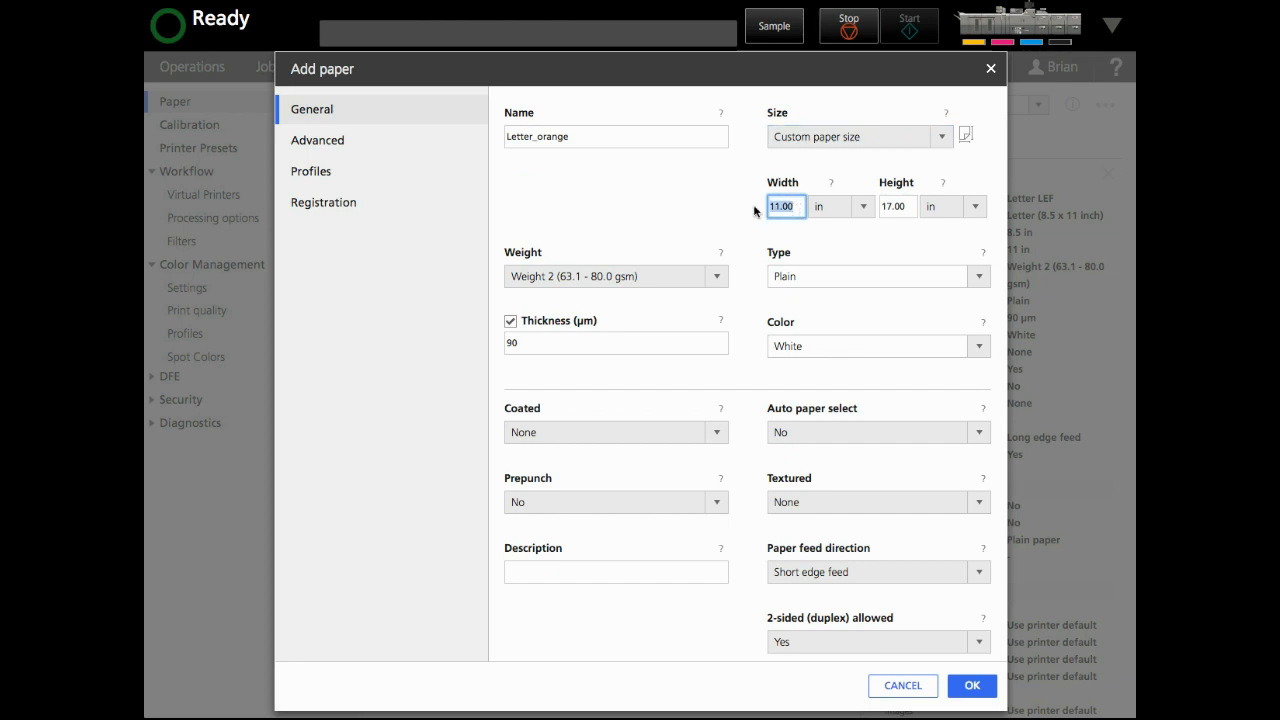
type("10")
key("Tab")
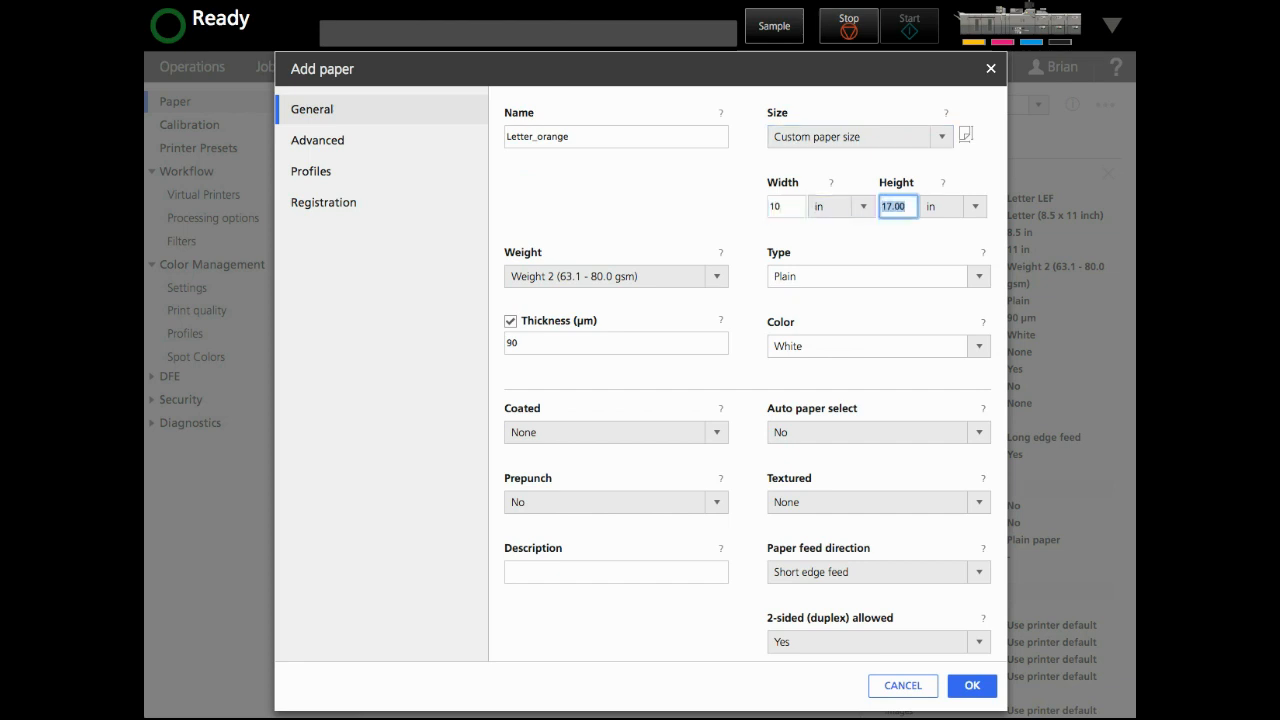
type("10")
key("Tab")
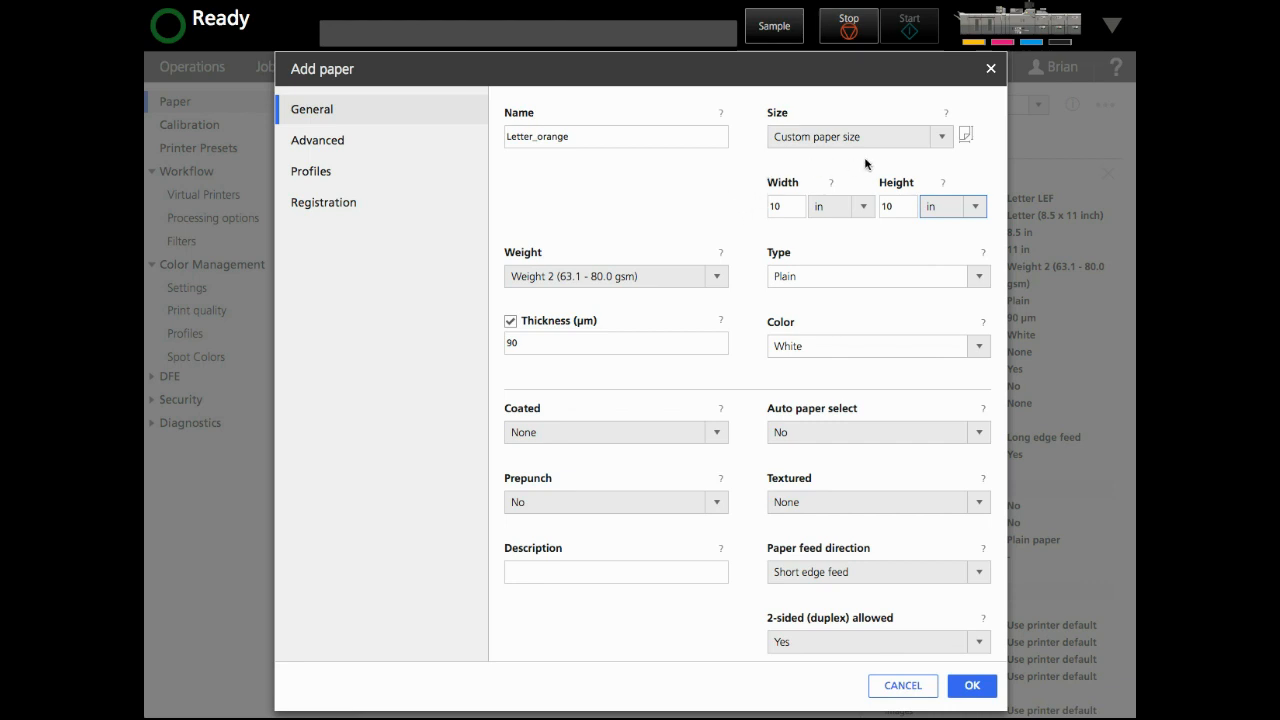
Add a reusable custom size named 10x10 with a width of 10 in and a height of 10 in
left_click(966, 137)
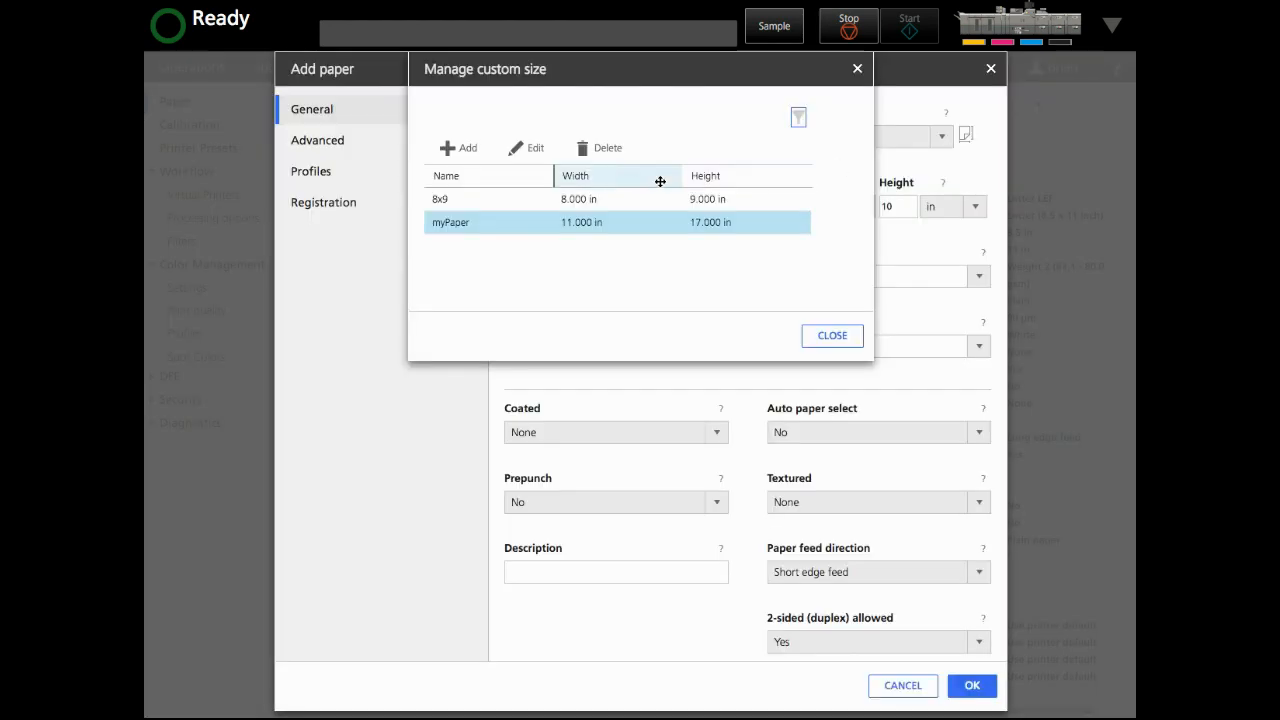
left_click(459, 150)
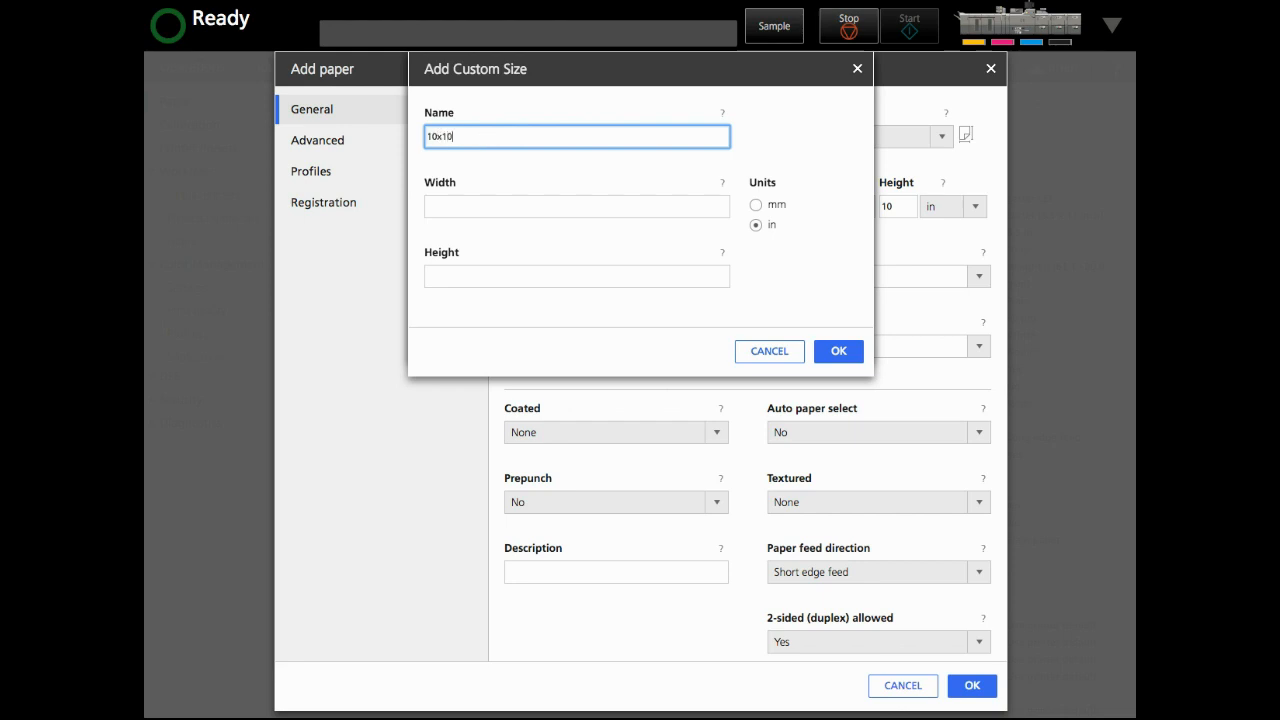
key("Tab")
type("10")
key("Tab")
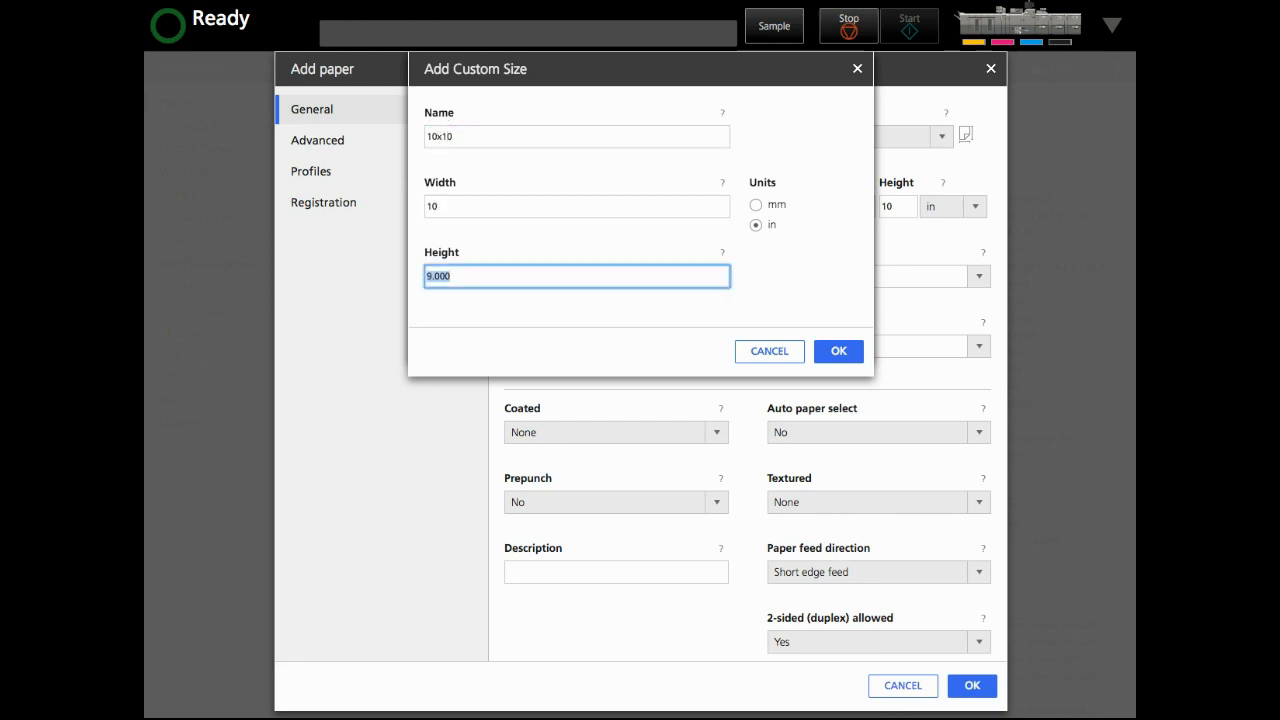
type("10")
key("Tab")
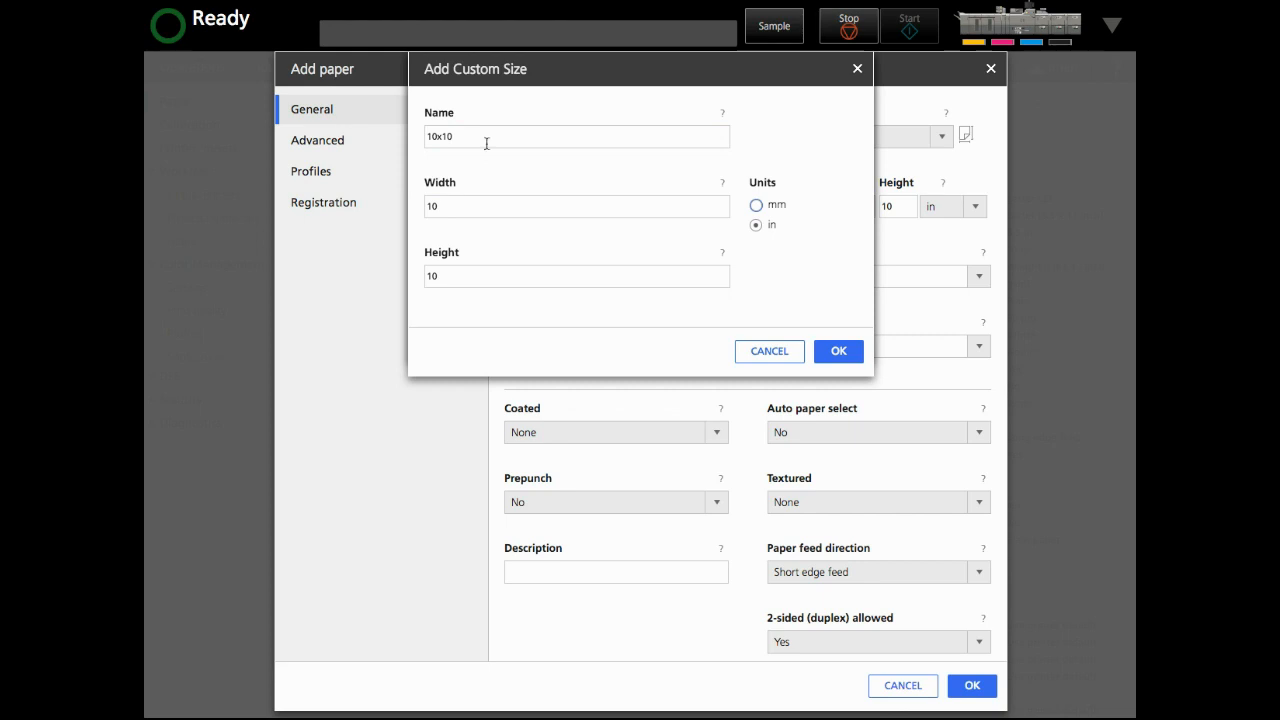
left_click(840, 351)
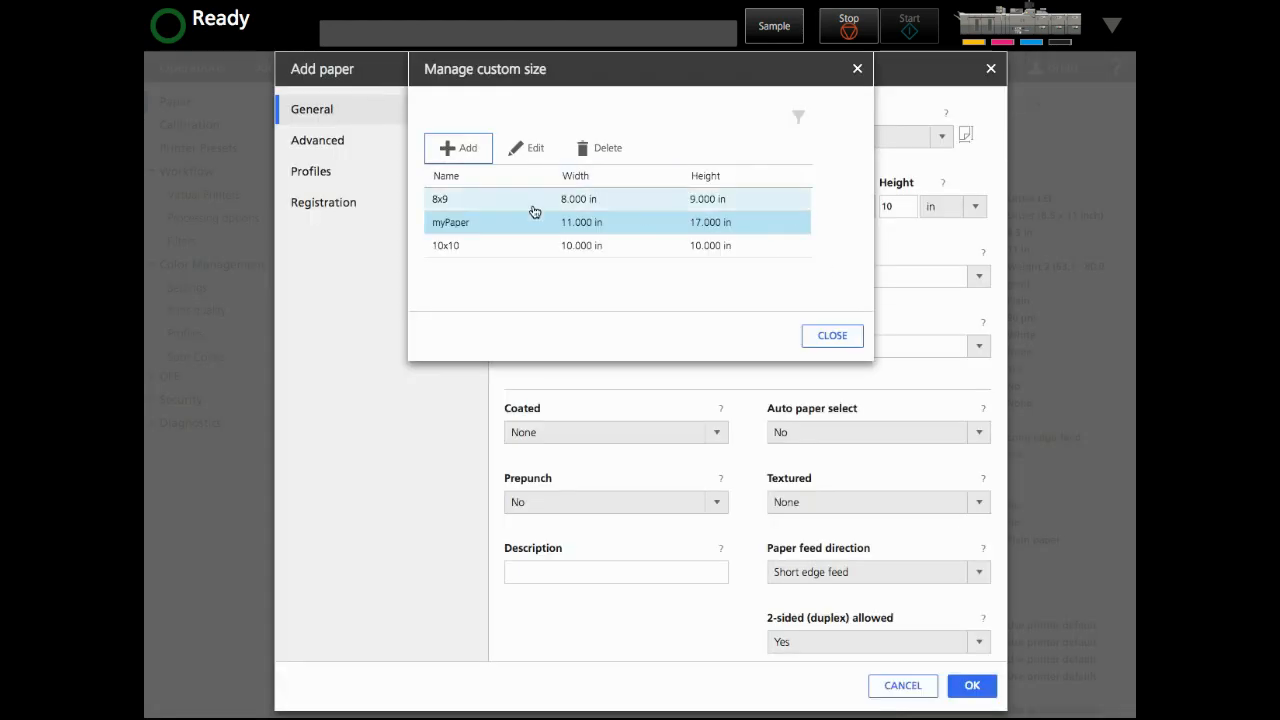
left_click(835, 336)
Set the new paper's size to the custom size 10x10
left_click(871, 140)
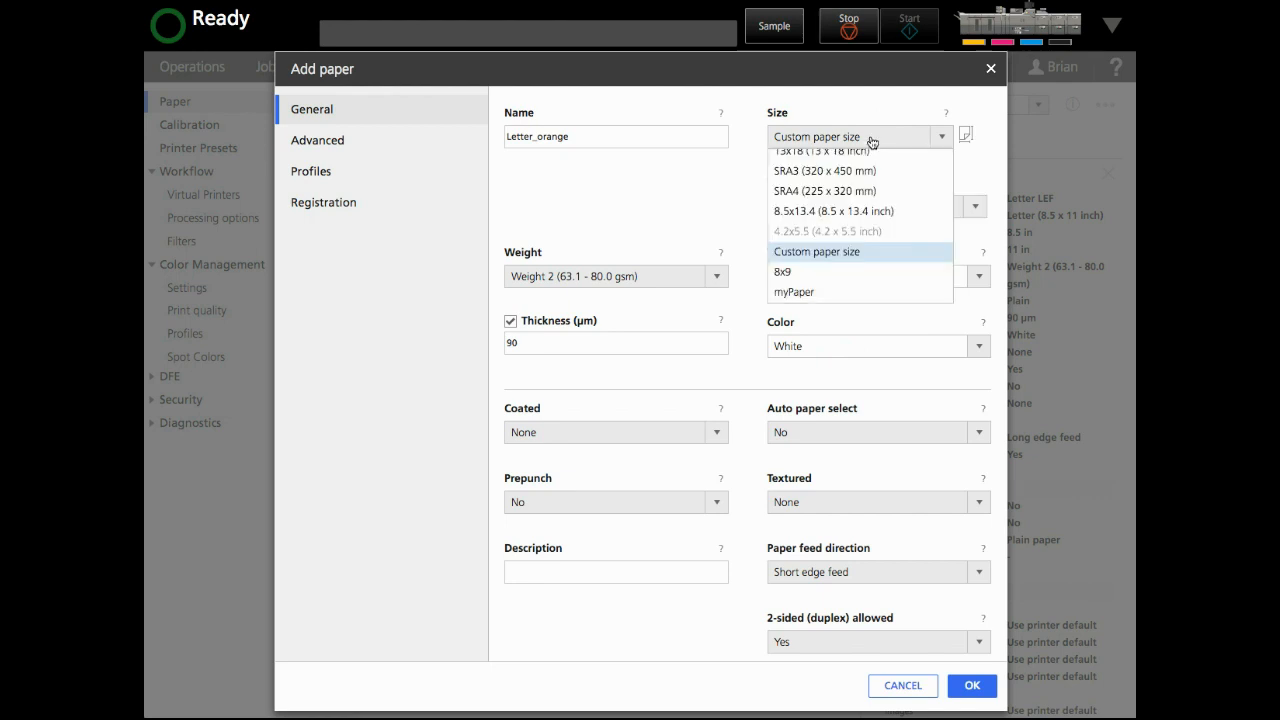
scroll(830, 260, "down", 1)
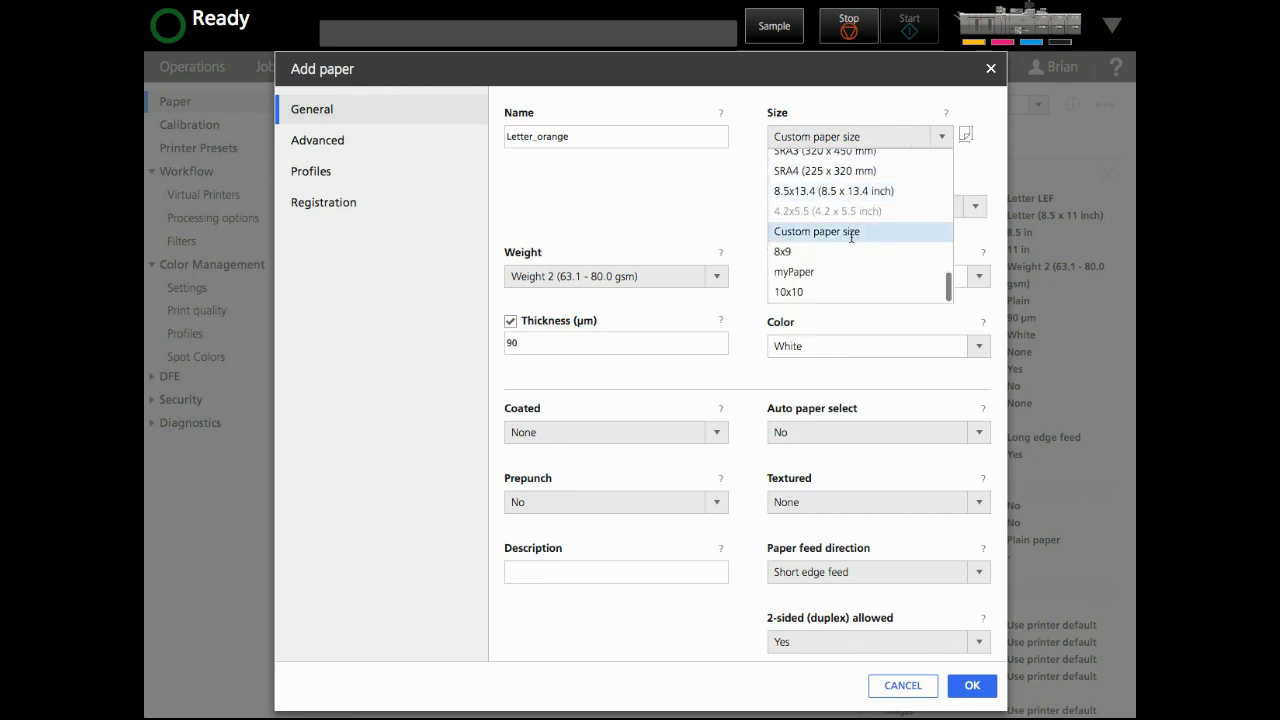
left_click(820, 292)
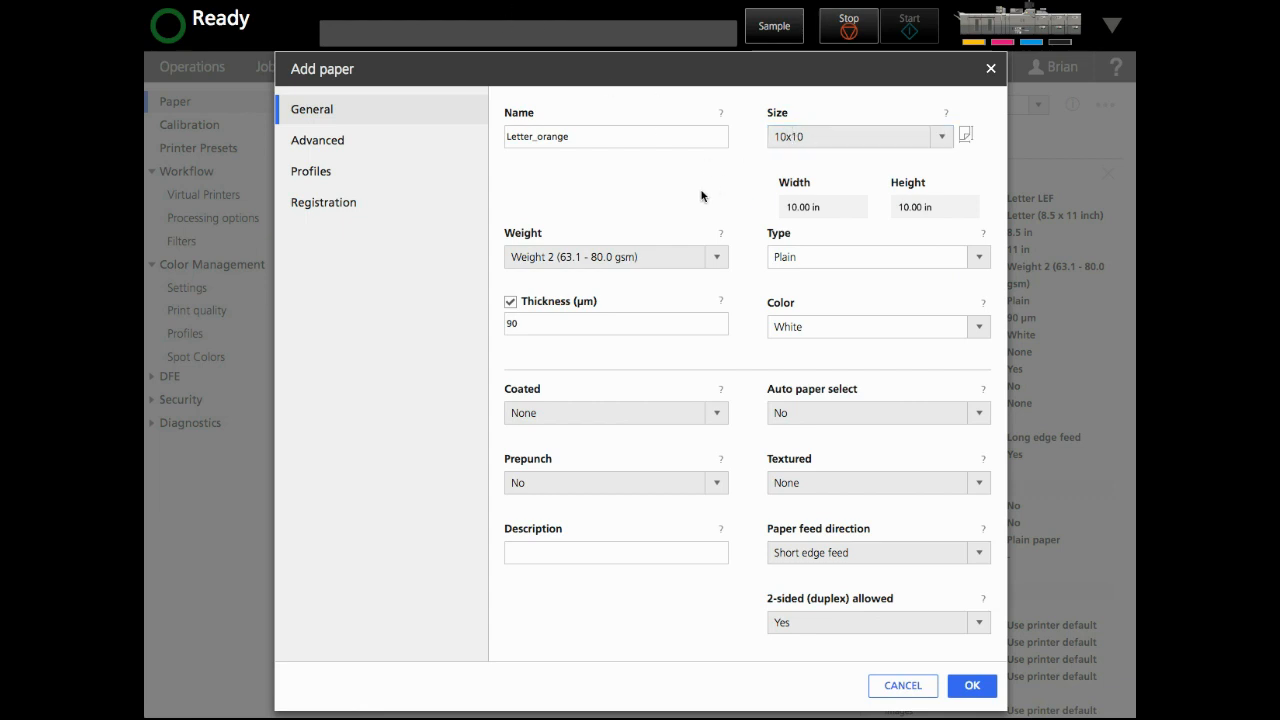
Examine the weight and type options available for the new paper
left_click(718, 262)
left_click(718, 262)
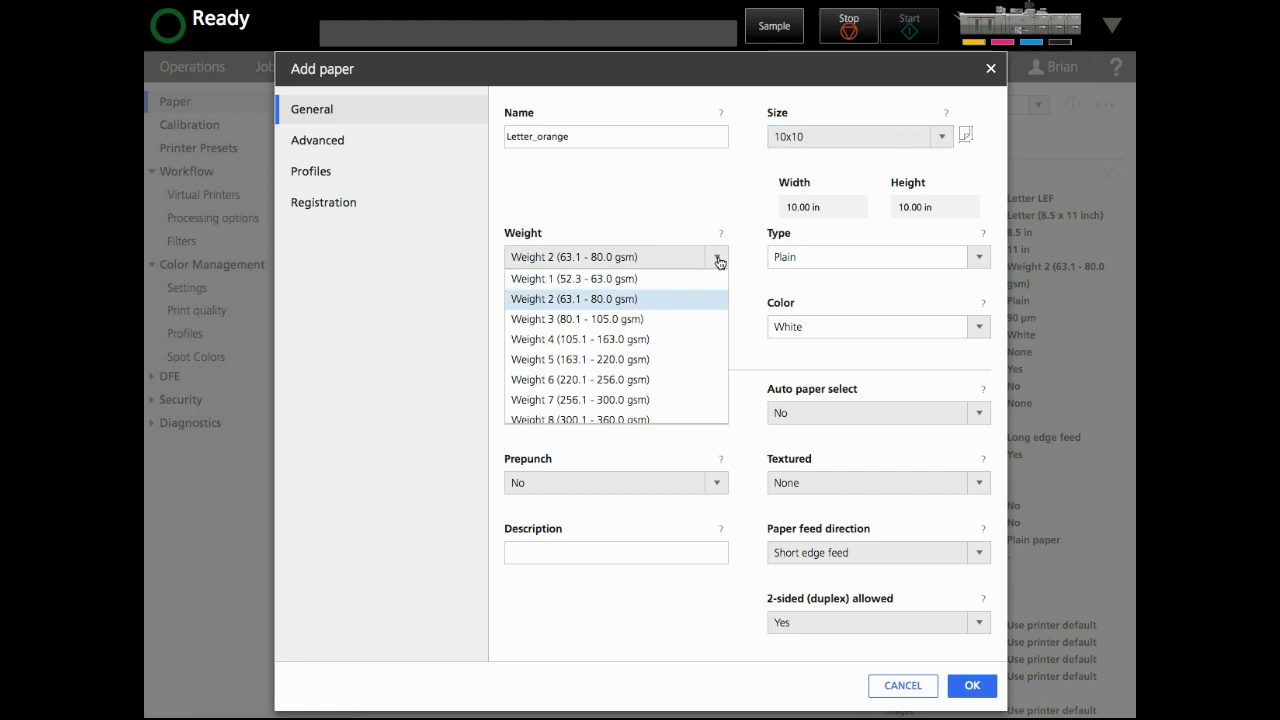
left_click(643, 233)
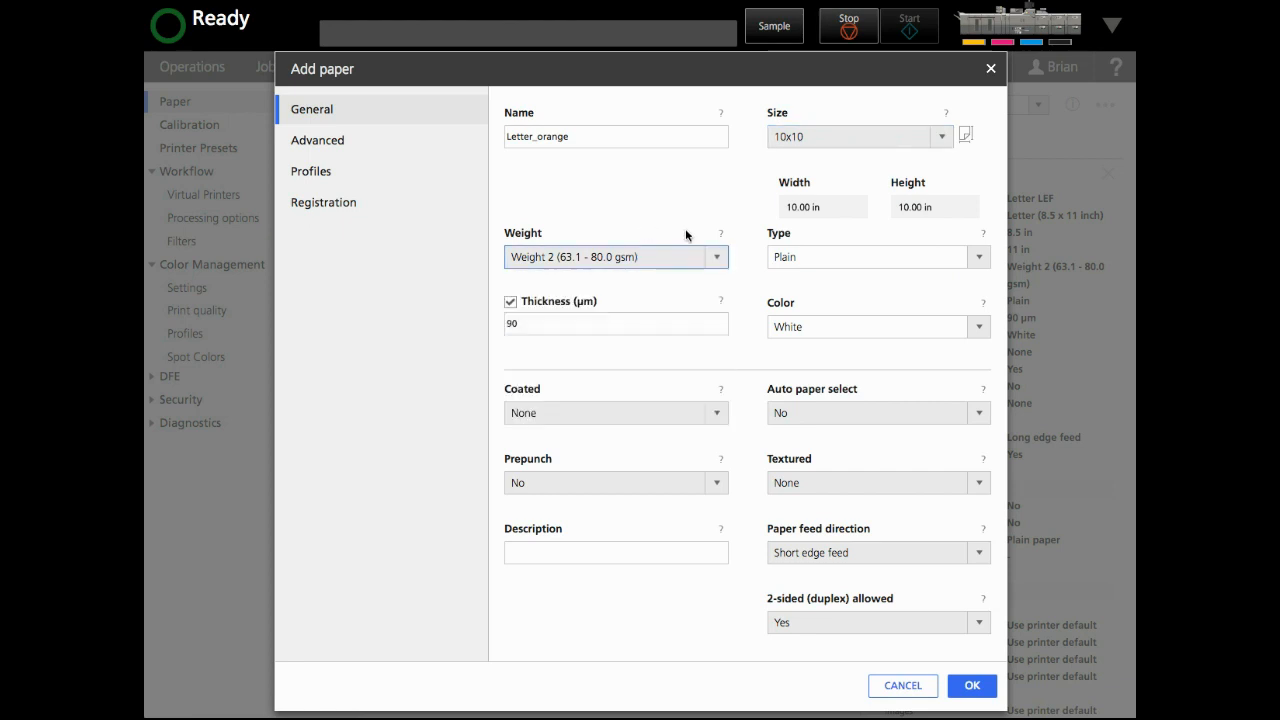
left_click(980, 260)
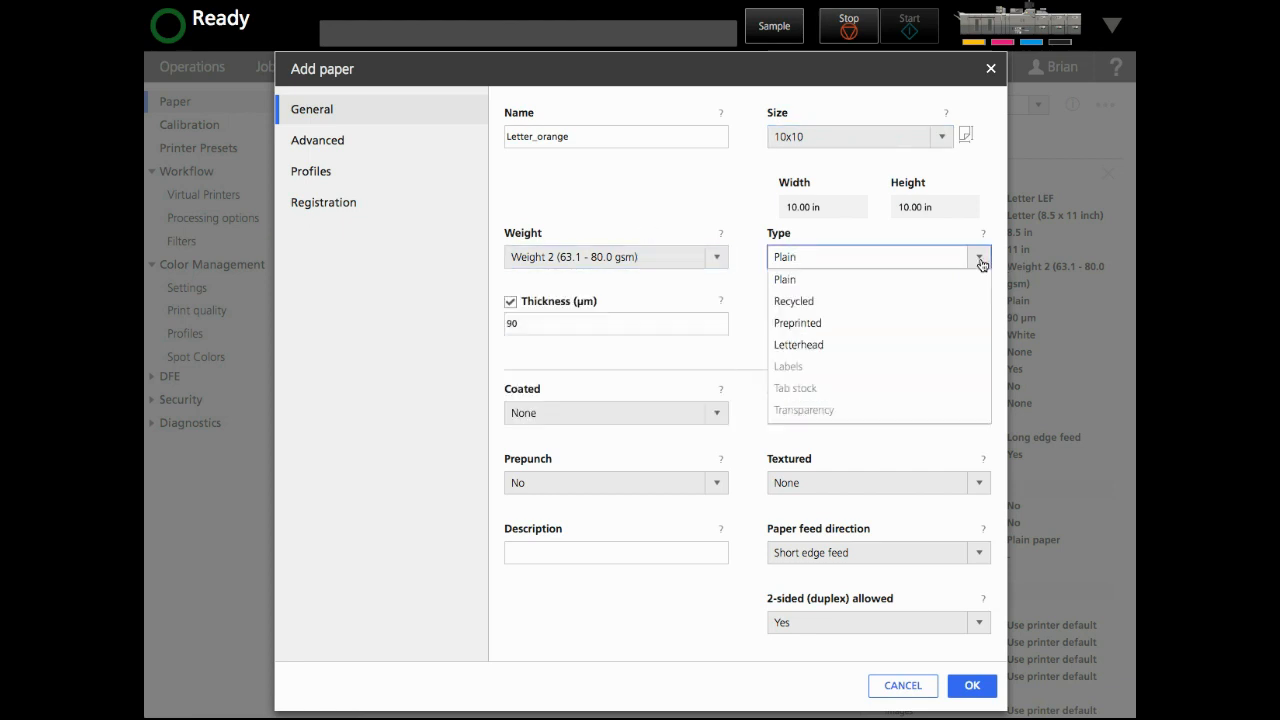
scroll(905, 317, "down", 5)
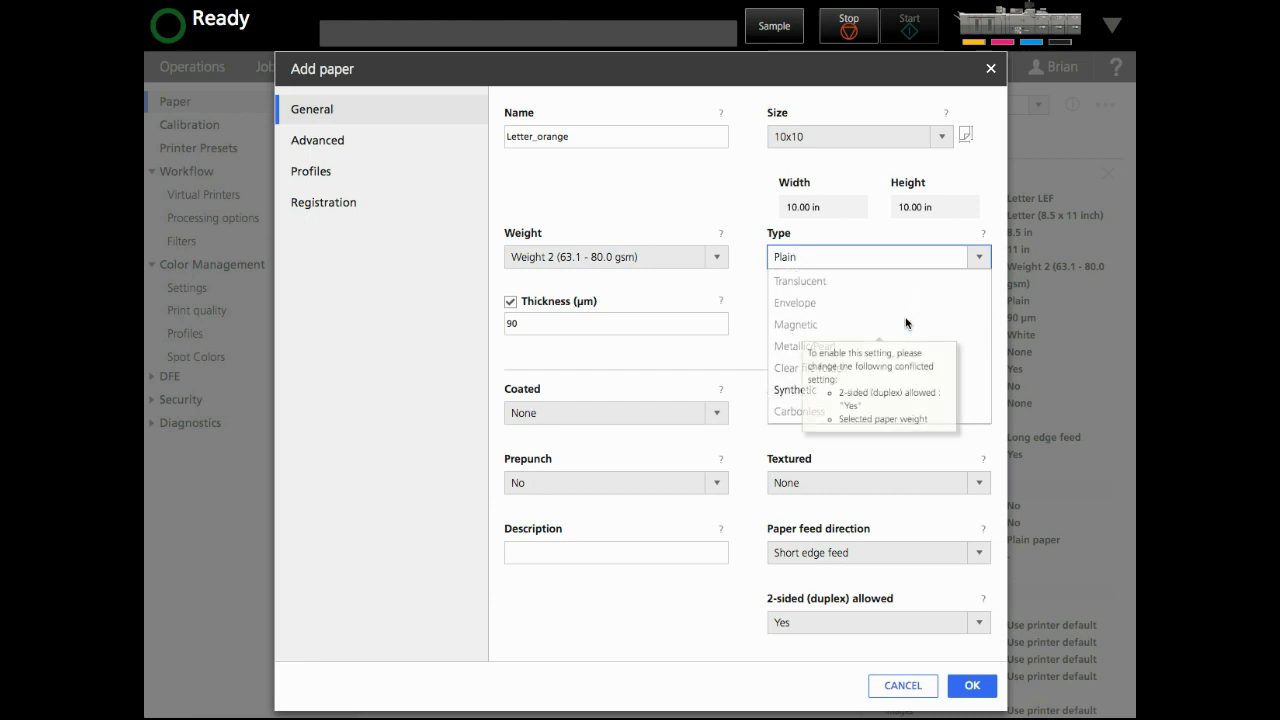
scroll(870, 300, "up", 5)
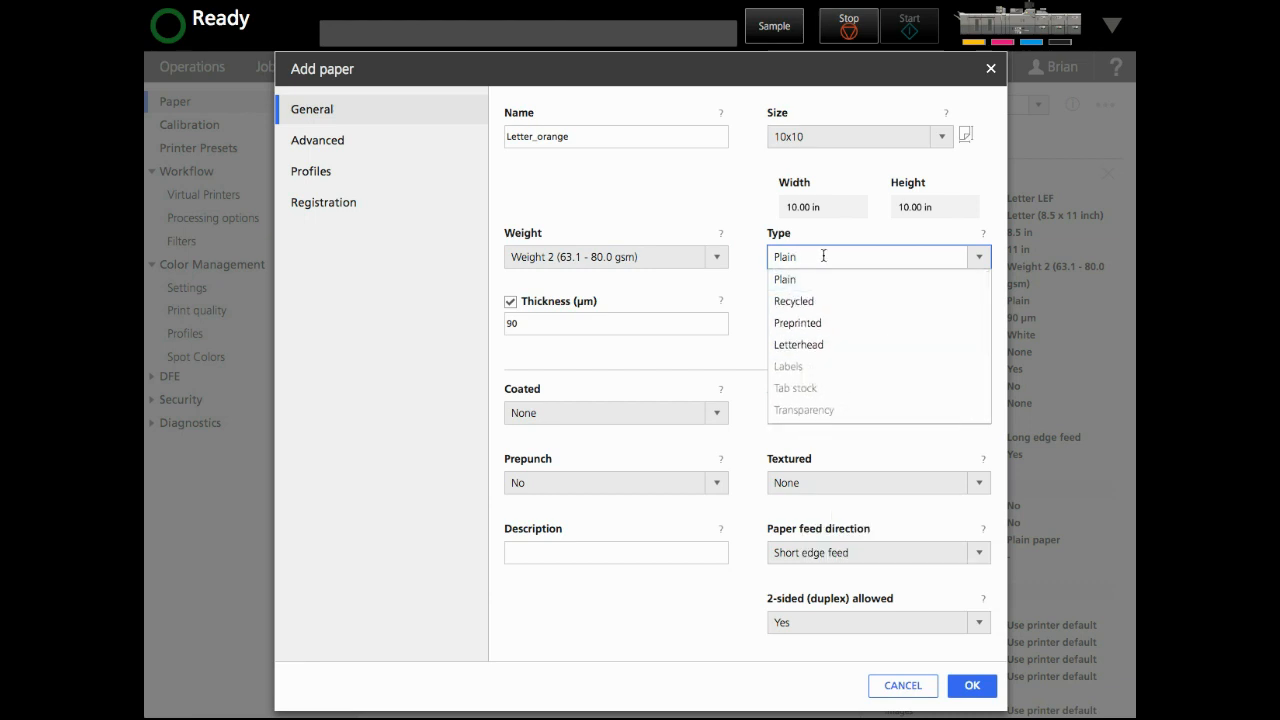
left_click(723, 206)
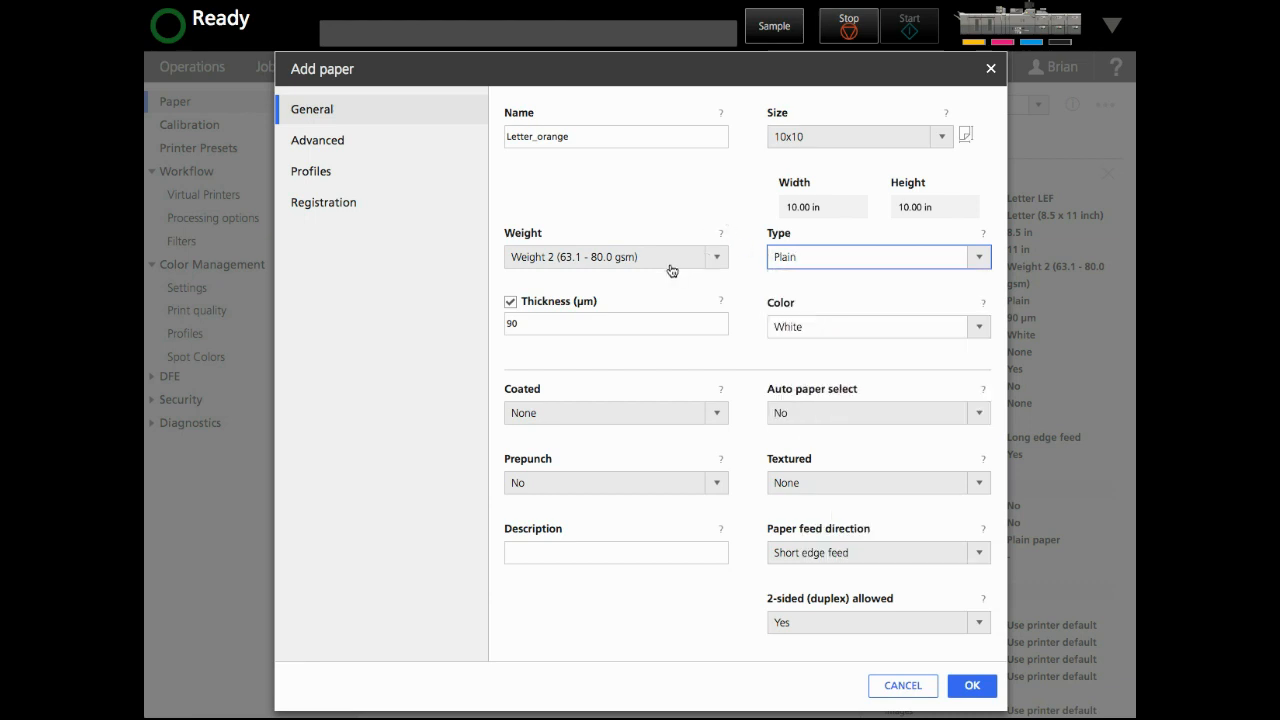
Disable the new paper's thickness setting and set auto paper select to Yes
left_click(563, 304)
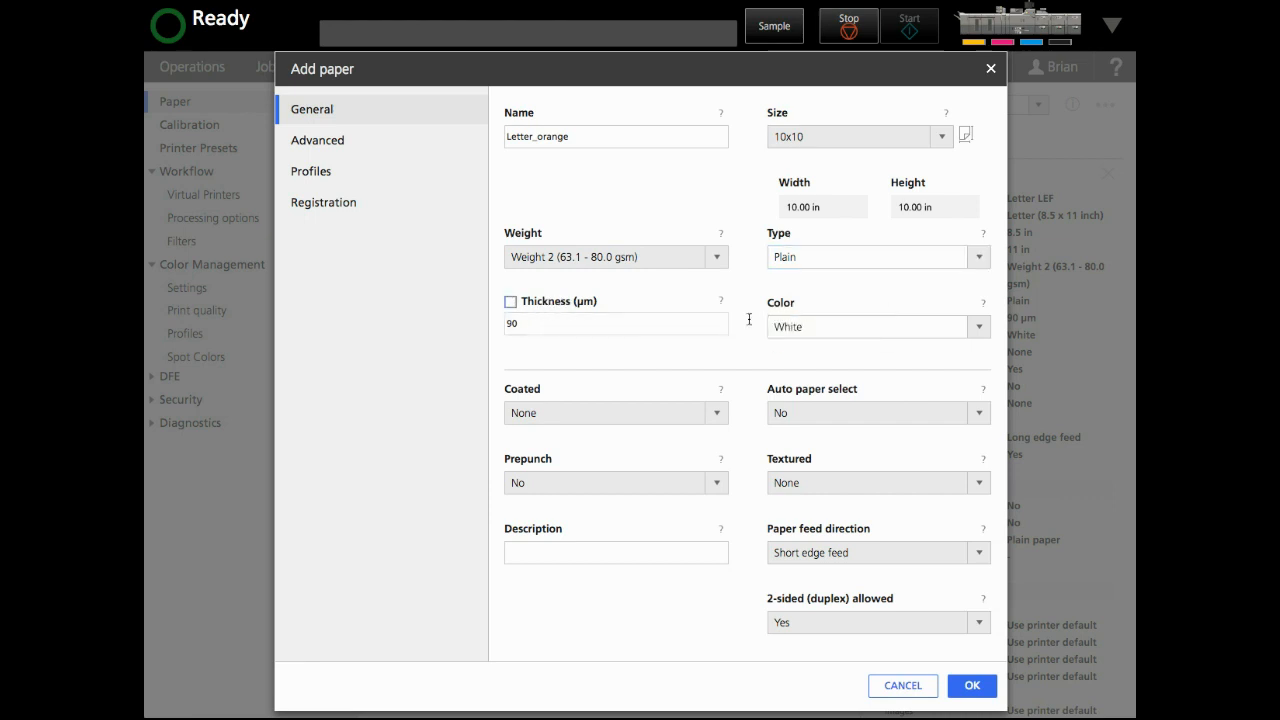
left_click(982, 333)
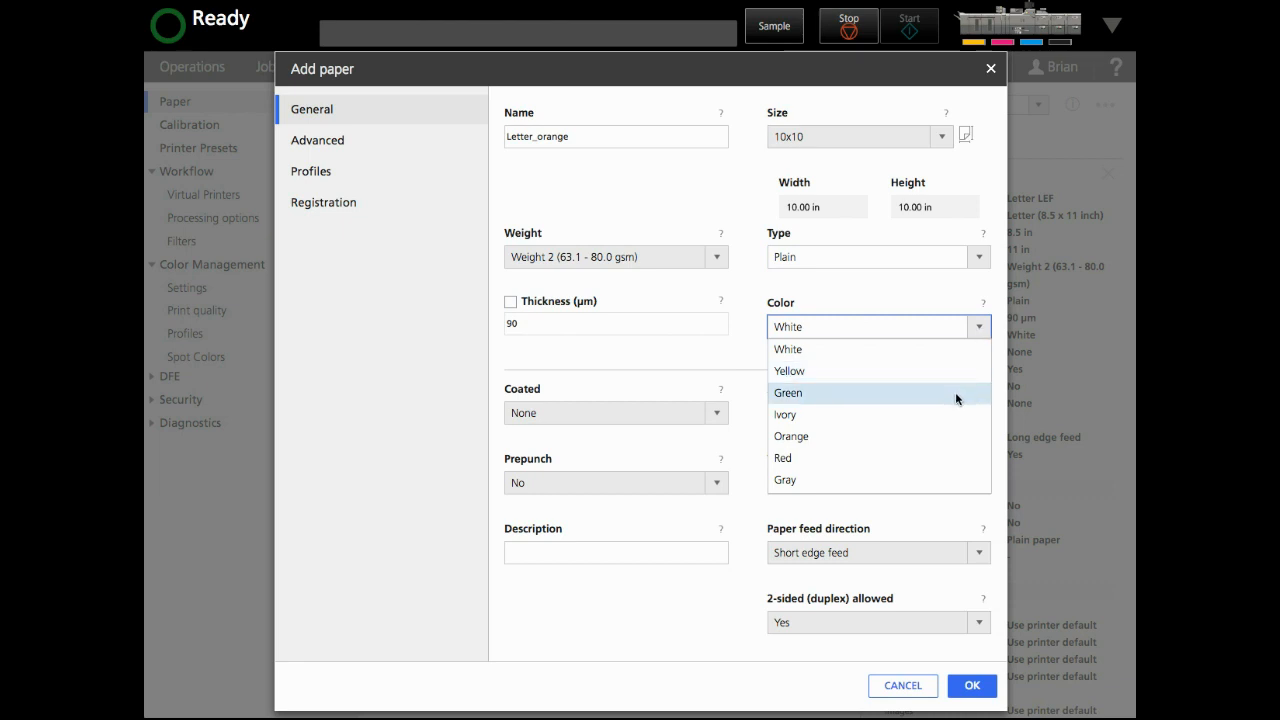
scroll(954, 397, "down", 3)
scroll(849, 347, "up", 3)
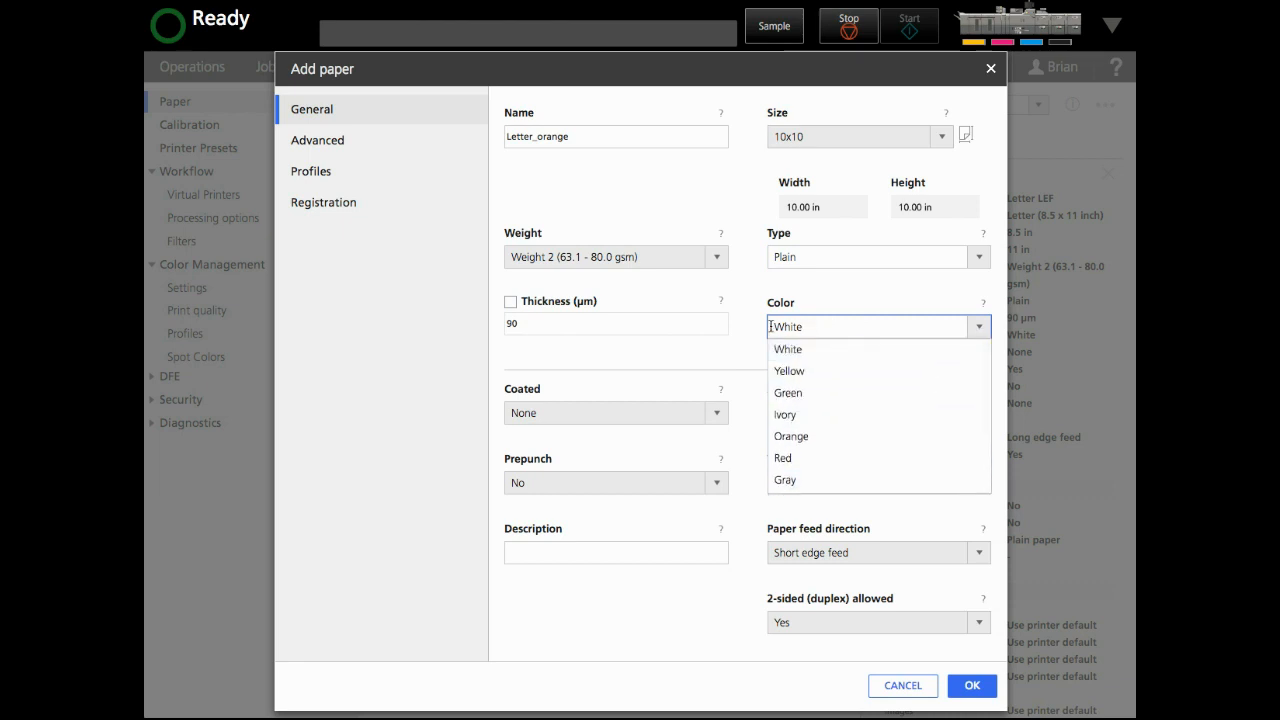
left_click(720, 363)
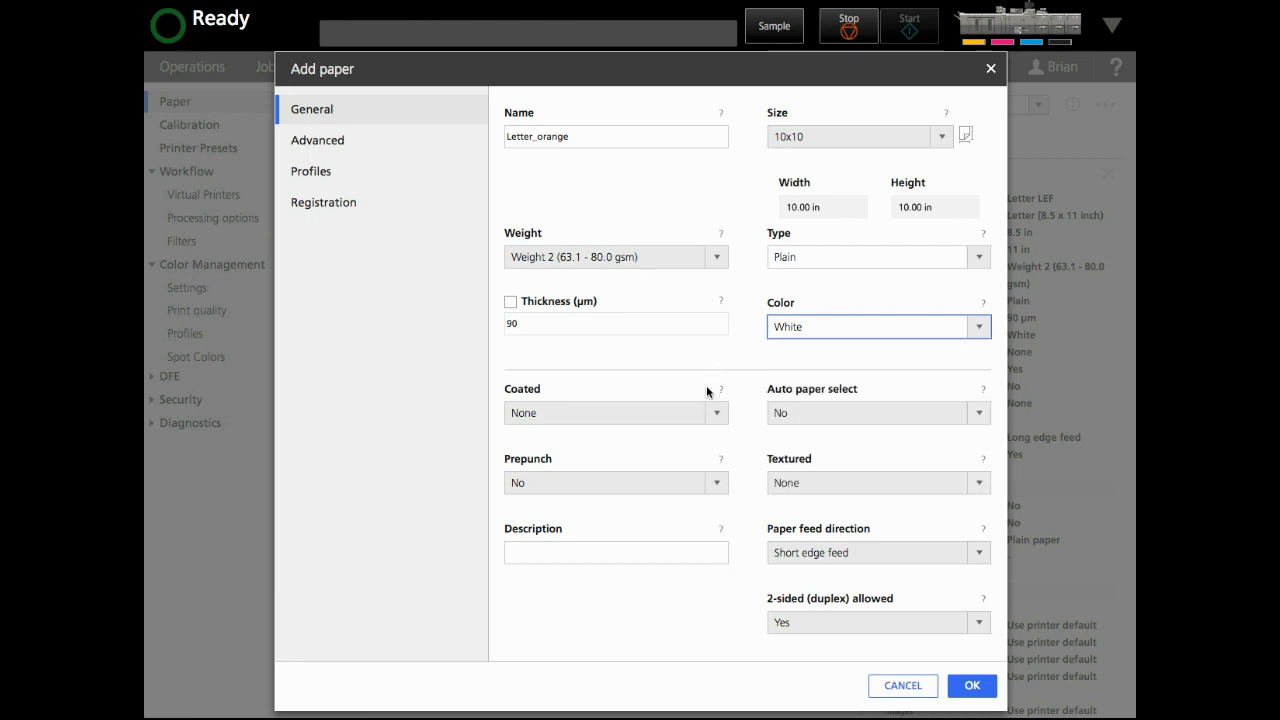
left_click(805, 416)
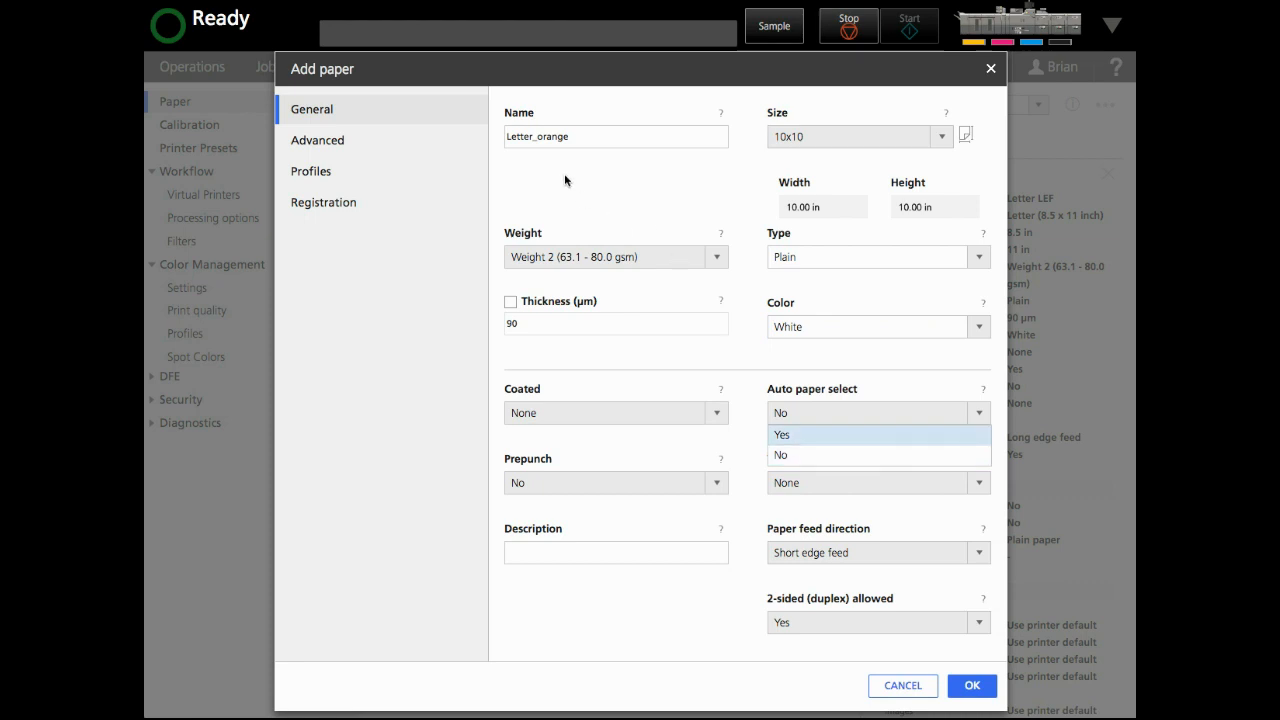
left_click(803, 434)
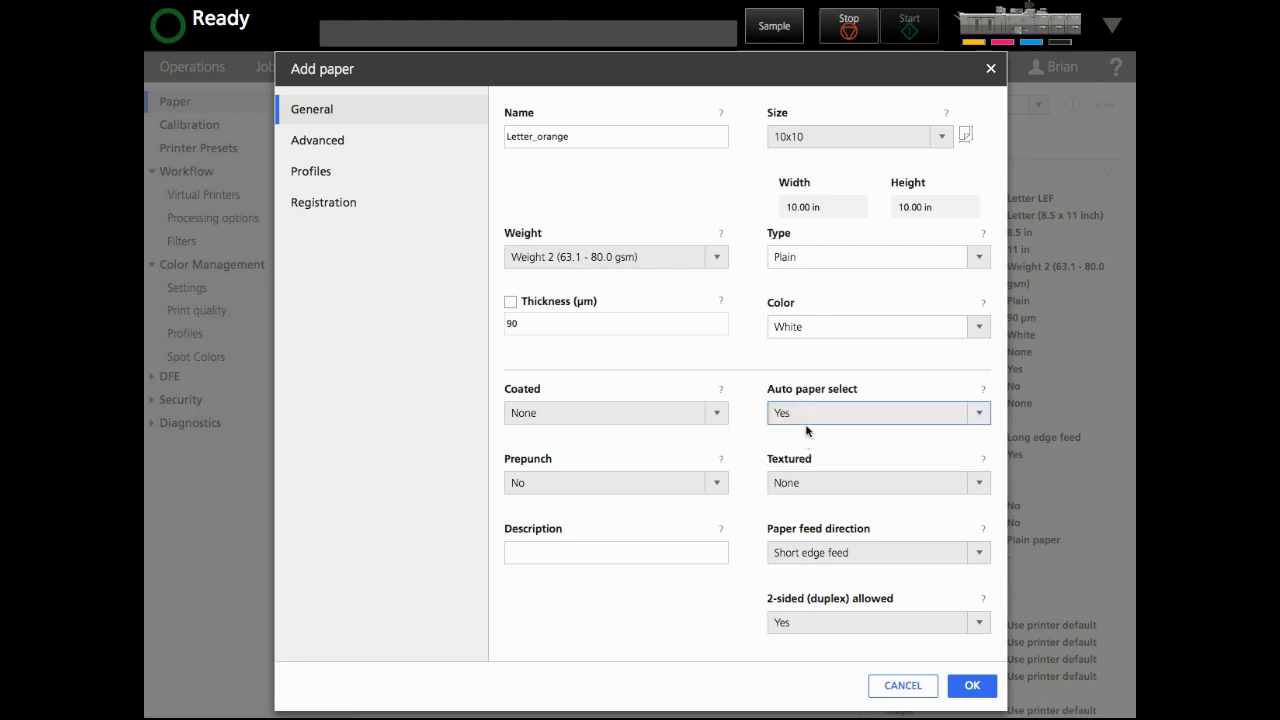
Examine the calibration options in the new paper's advanced settings
mouse_move(678, 328)
left_click(326, 143)
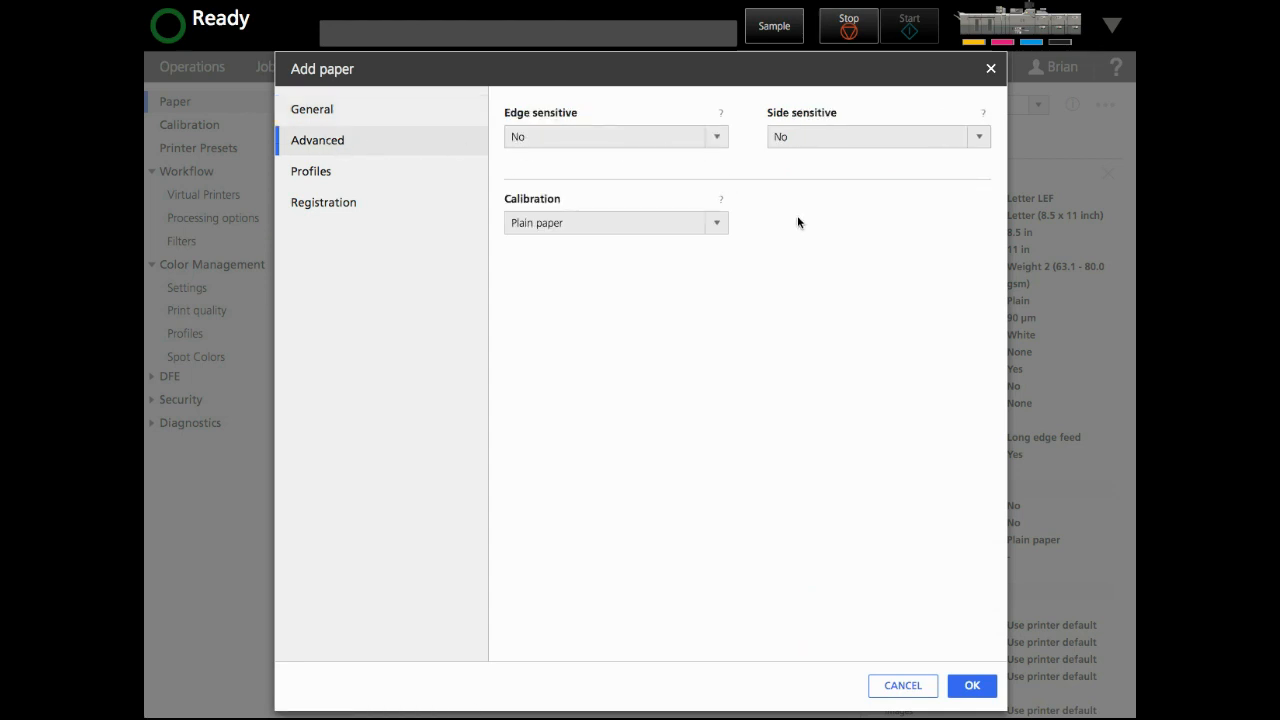
left_click(607, 223)
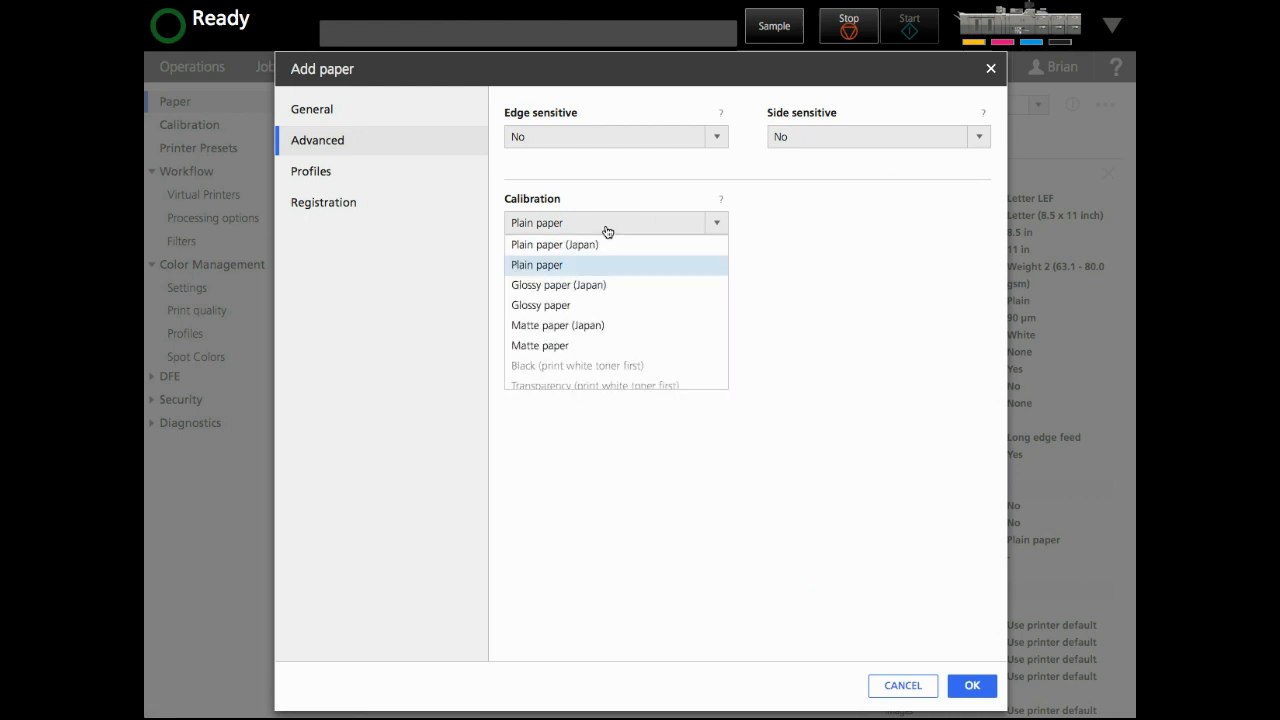
left_click(821, 246)
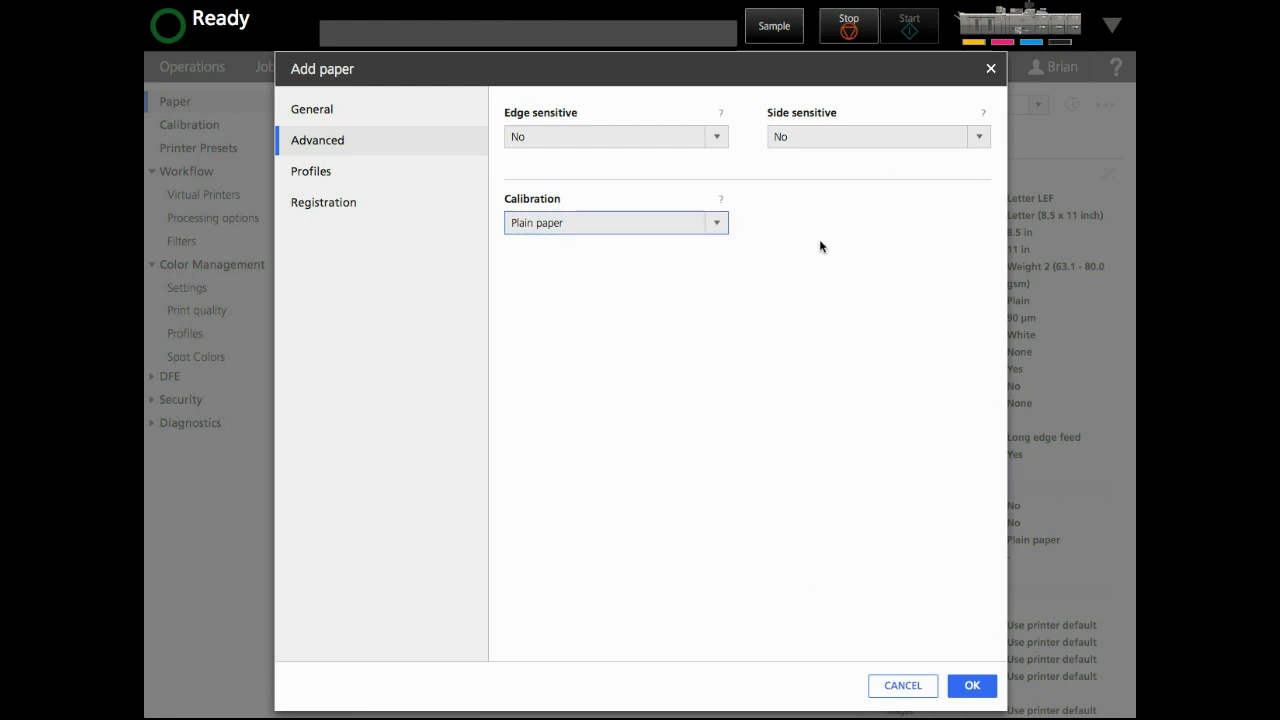
Set the new paper's front side printer profile to Pro C7200Sseries Gloss
left_click(342, 173)
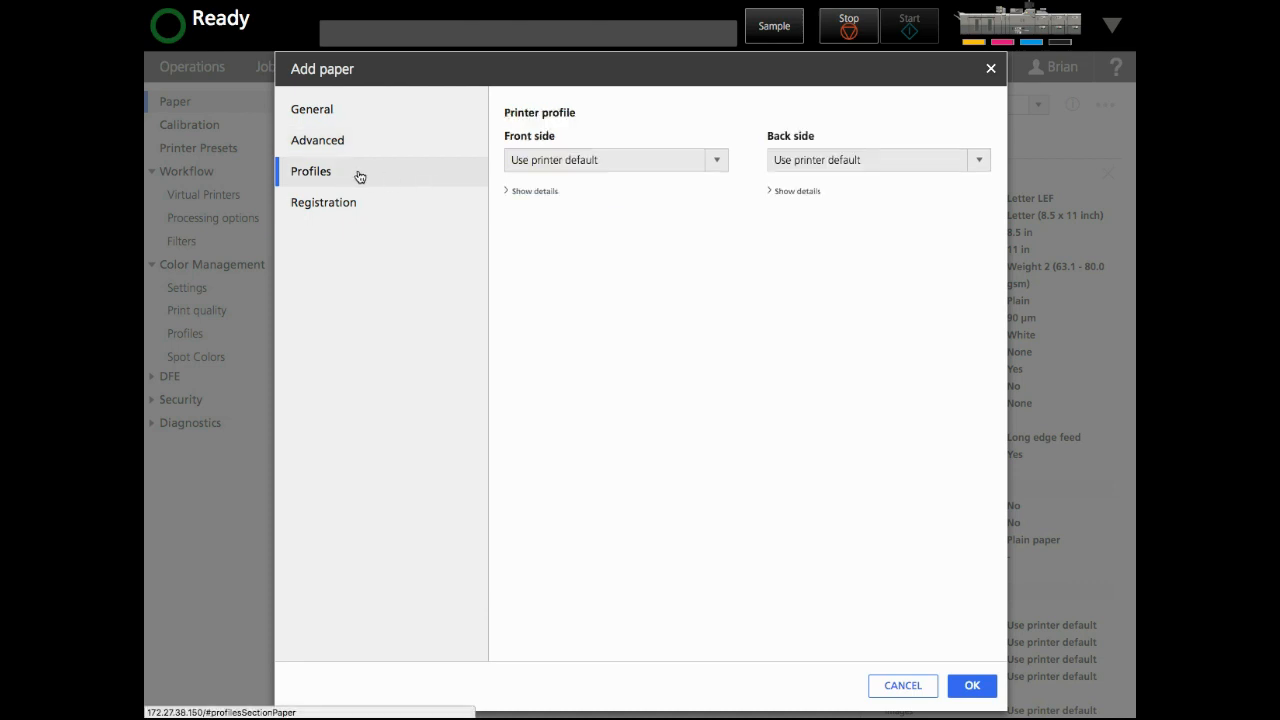
left_click(642, 166)
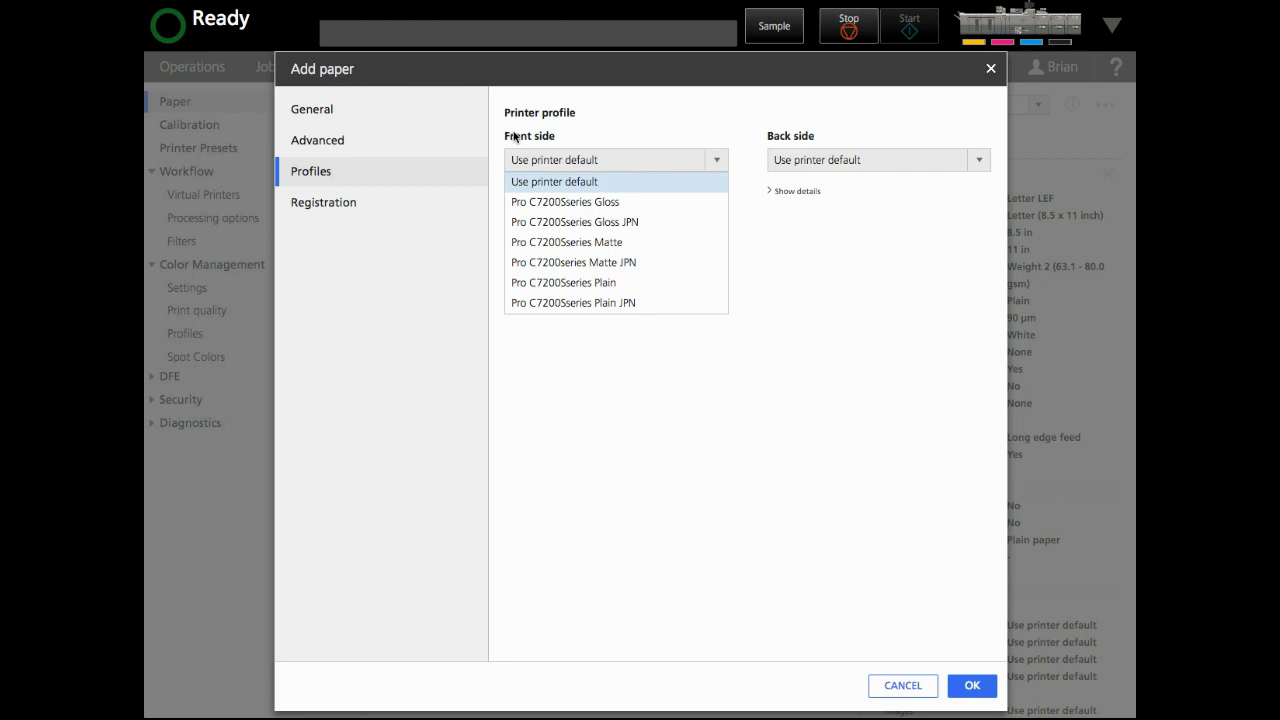
left_click(572, 202)
Show the front and back profile details, set the front side text profile to Pro C7200Sseries Gloss JPN, and collapse the front details
left_click(535, 193)
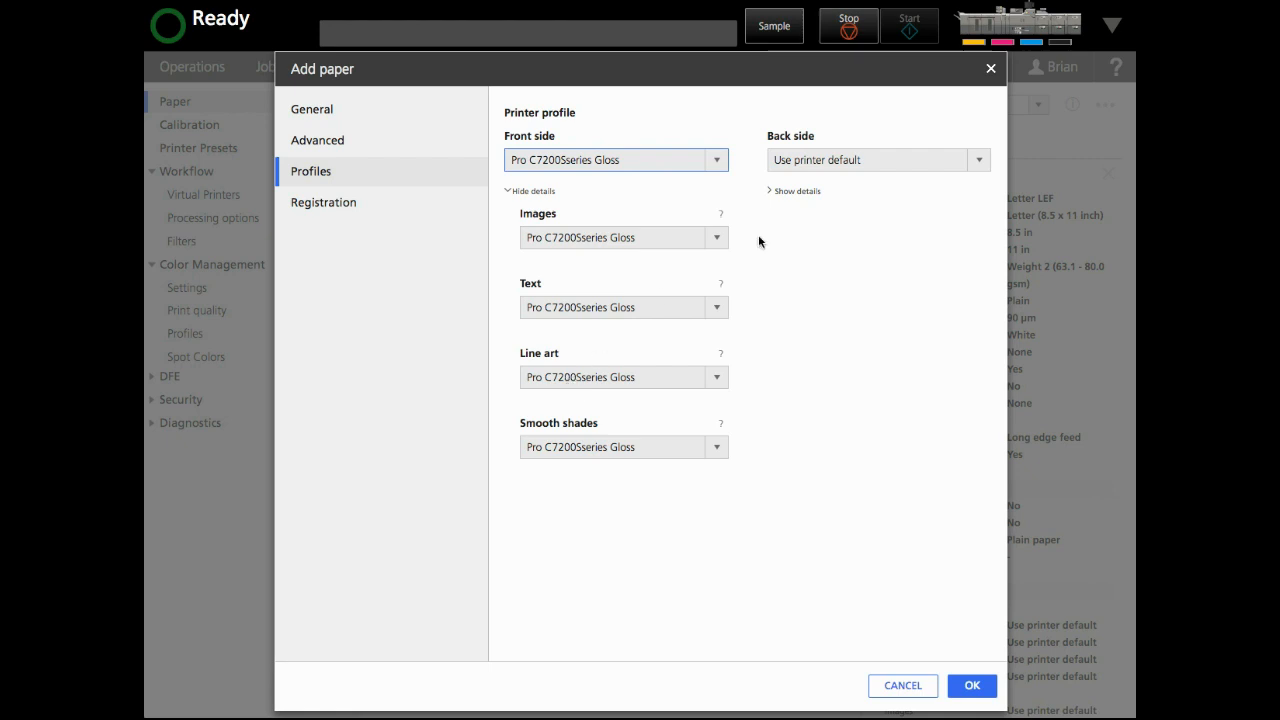
left_click(791, 193)
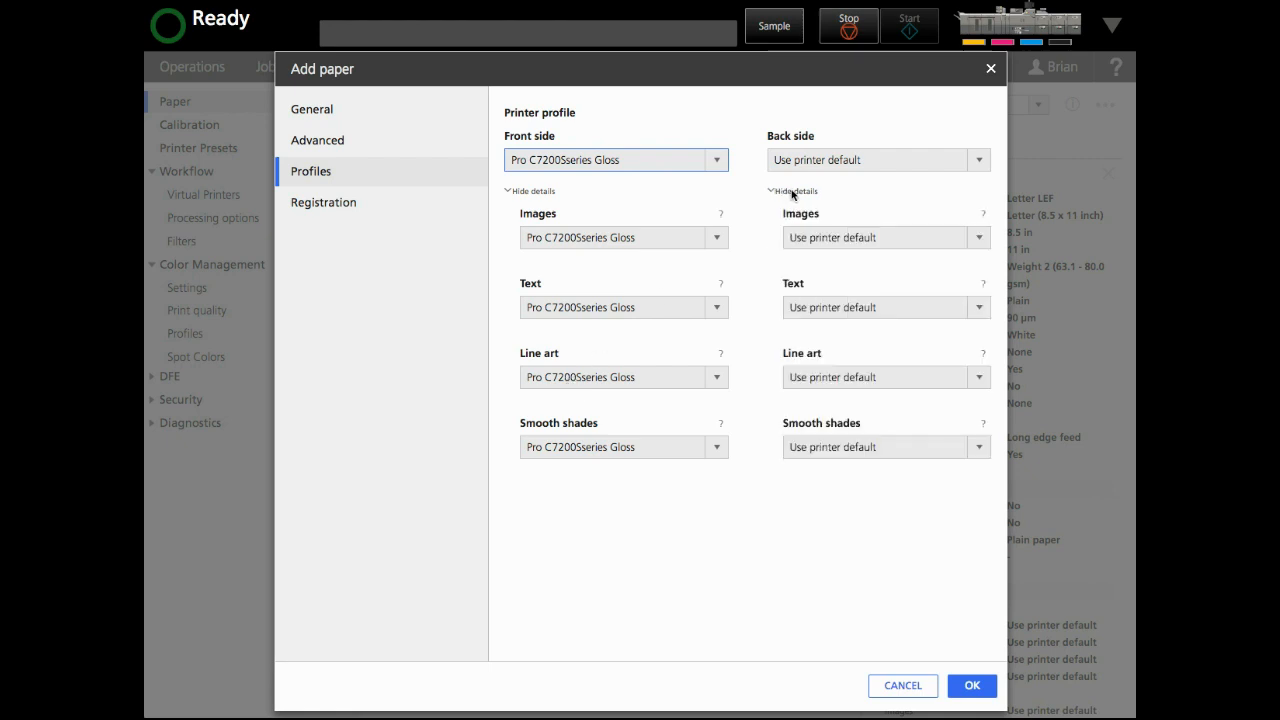
left_click(580, 307)
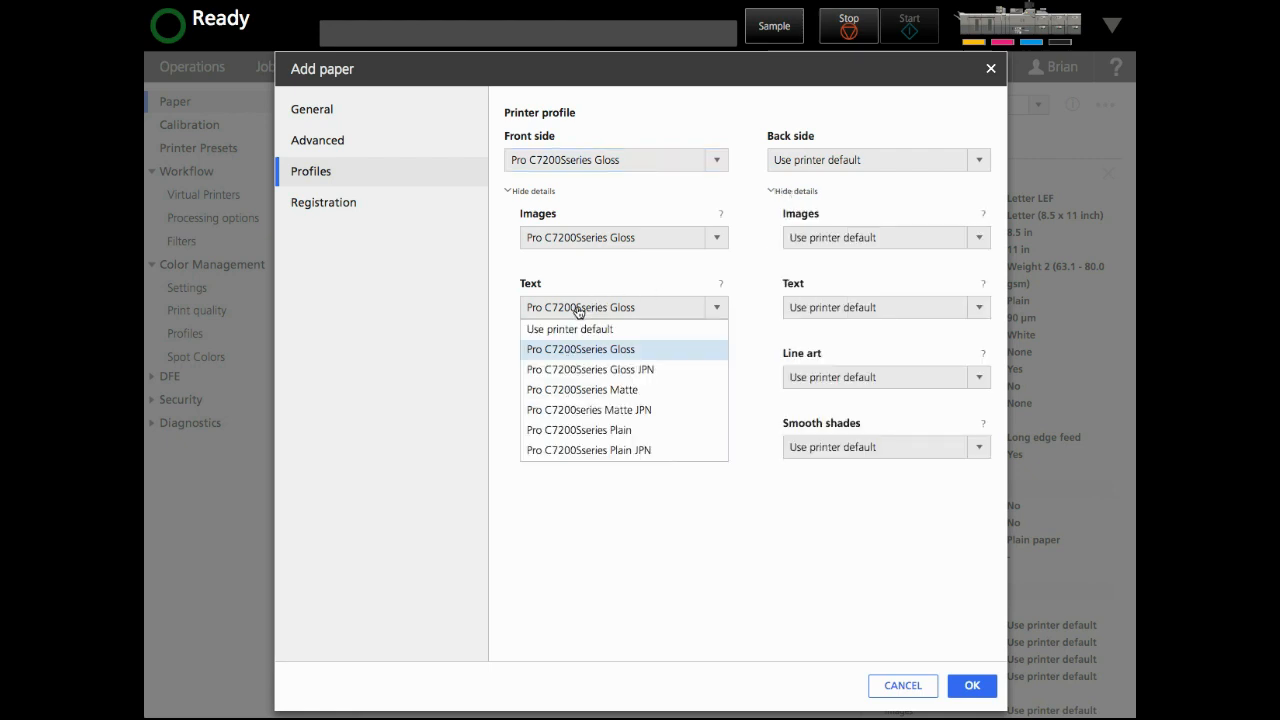
left_click(585, 370)
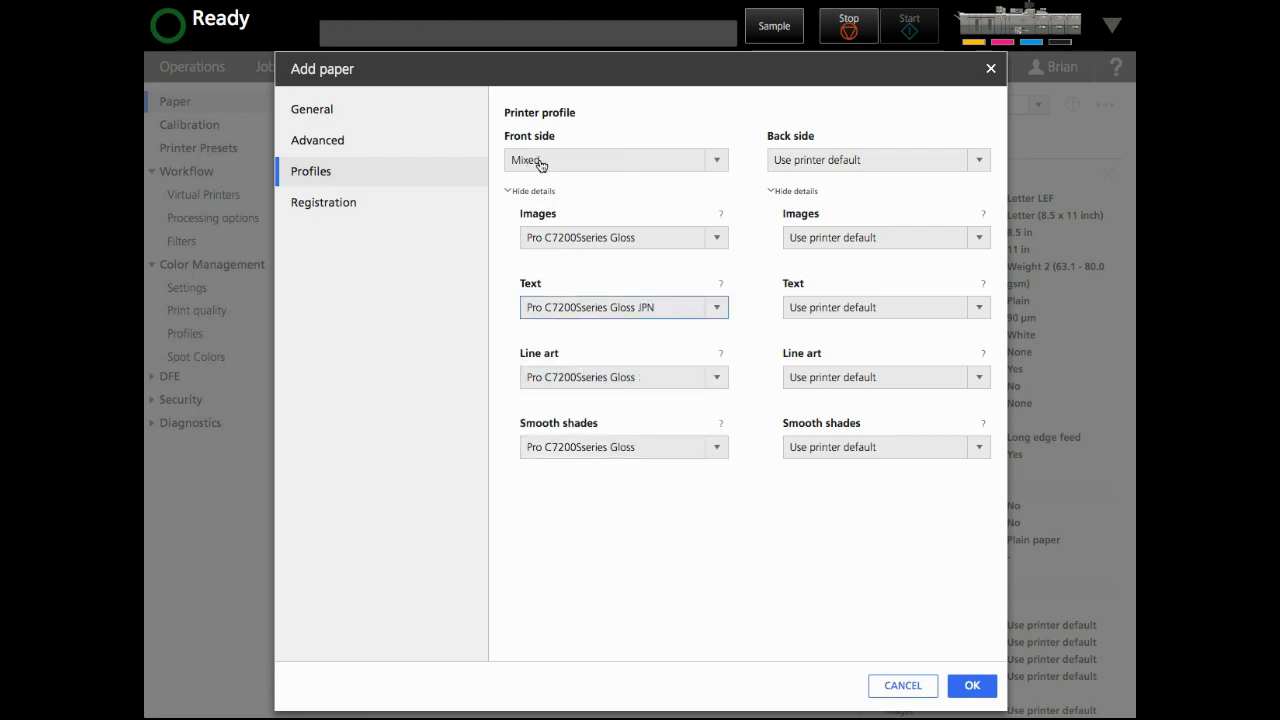
left_click(535, 191)
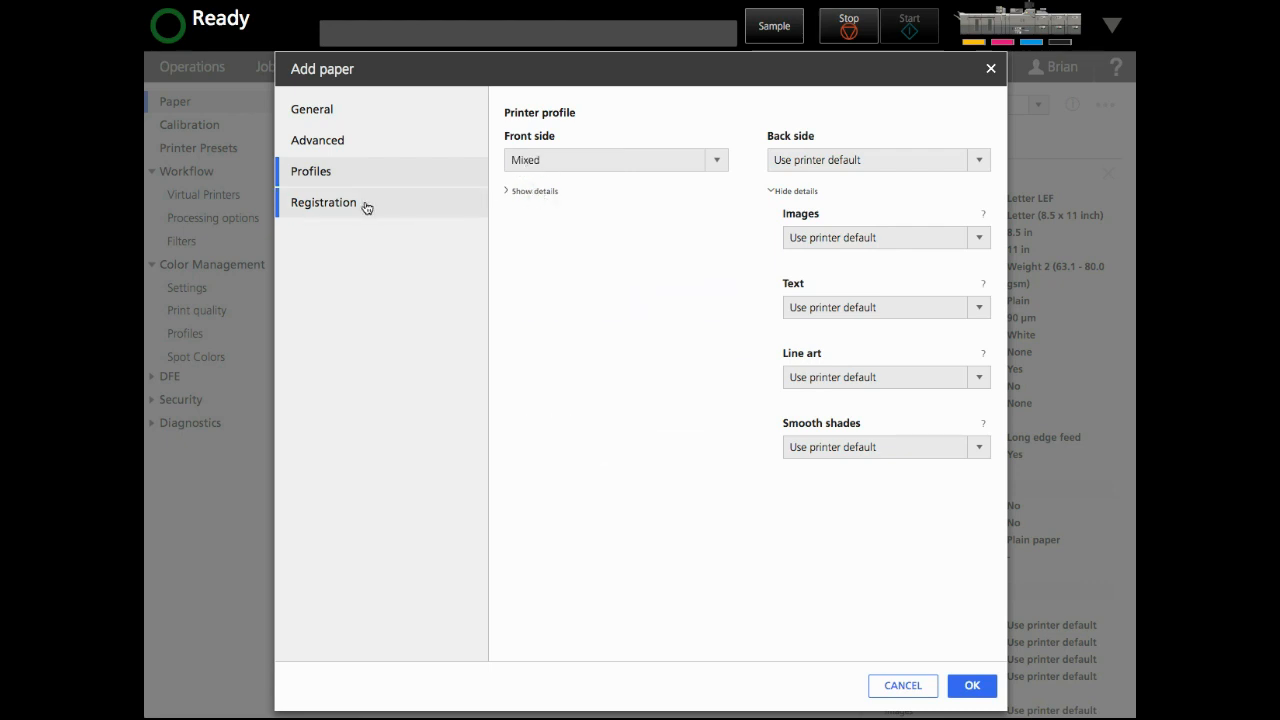
Review the new paper's basic and advanced registration settings, return to its general settings, and save the paper to the catalog
left_click(348, 205)
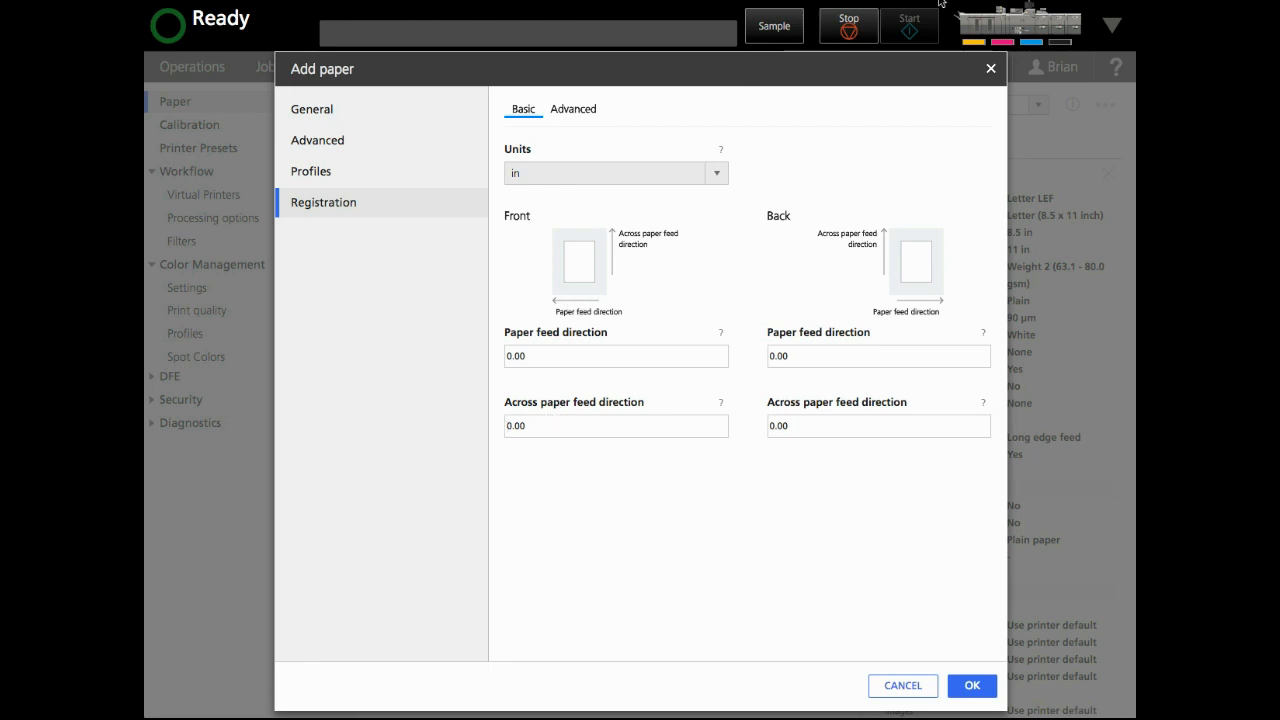
left_click(568, 110)
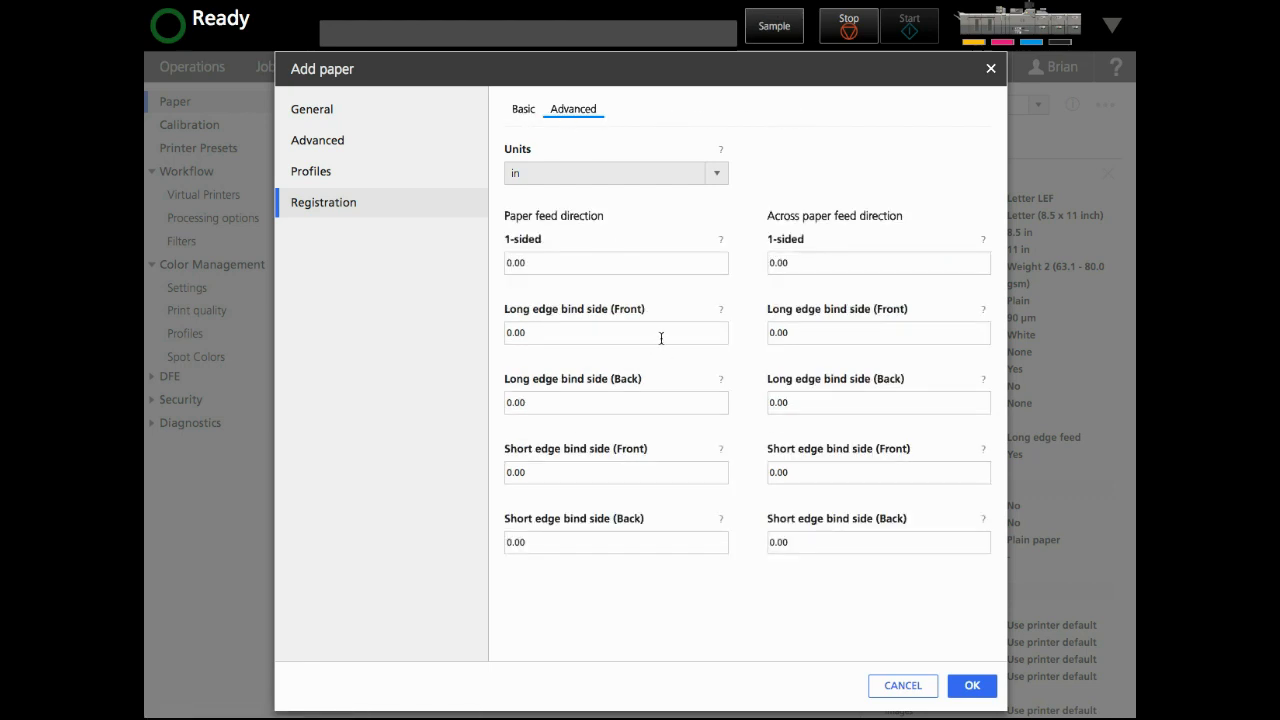
left_click(362, 110)
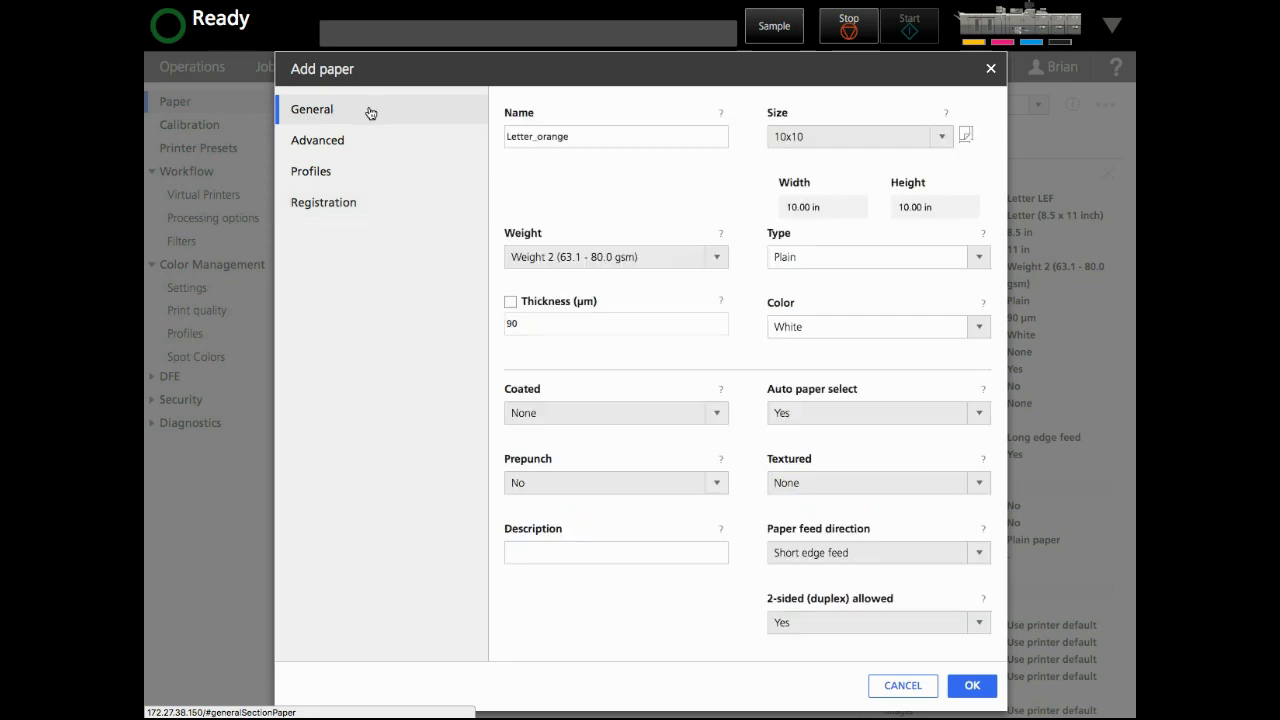
left_click(980, 686)
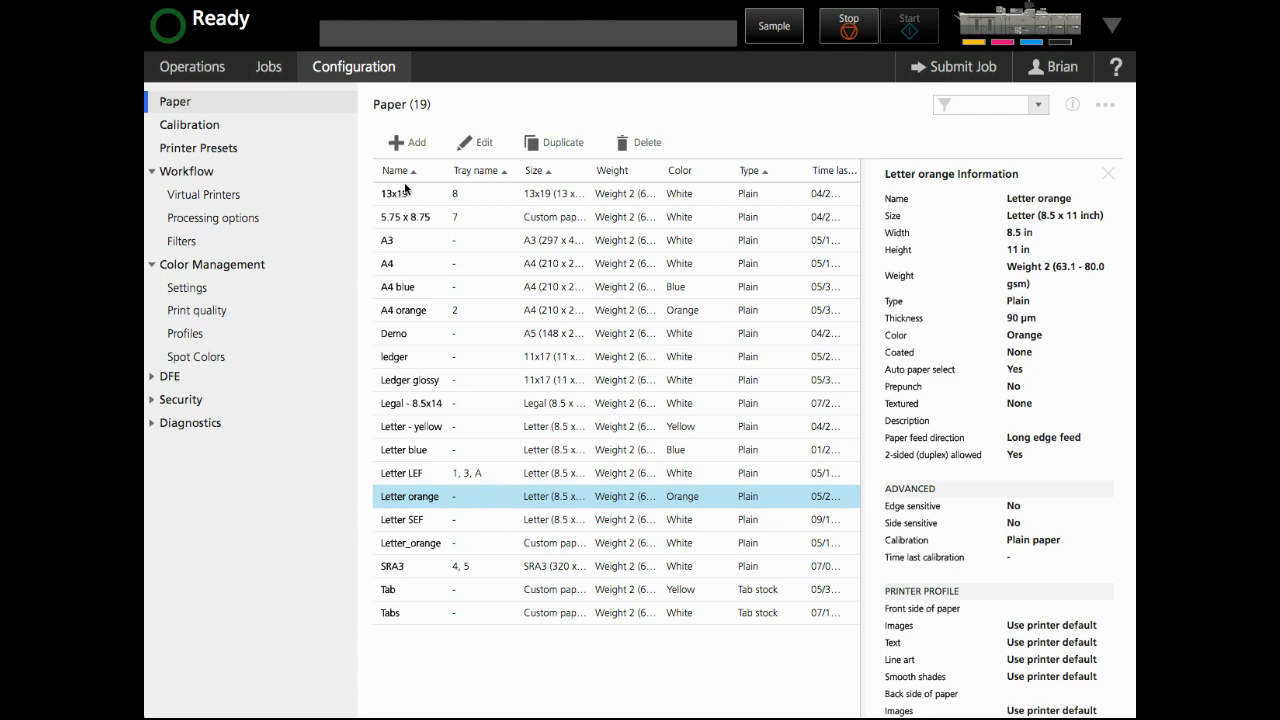
Assign the Letter_orange paper to input tray 4 from the Jobs view
left_click(269, 68)
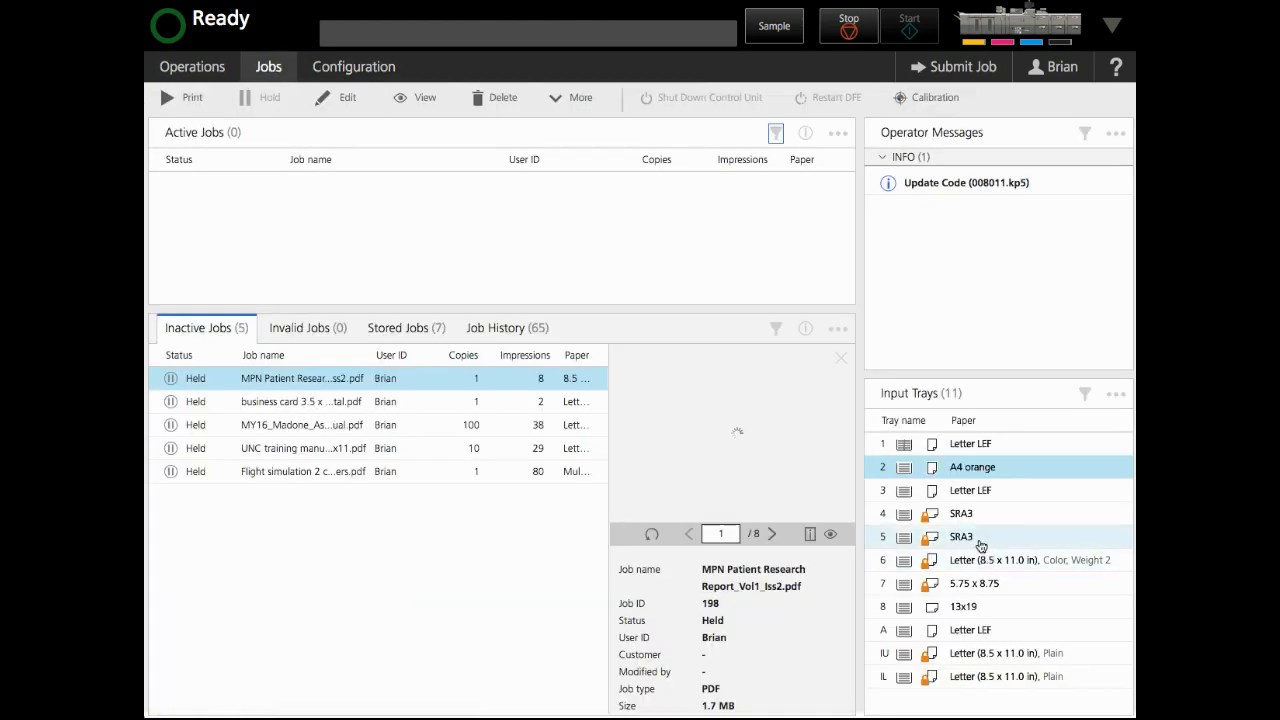
left_click(991, 514)
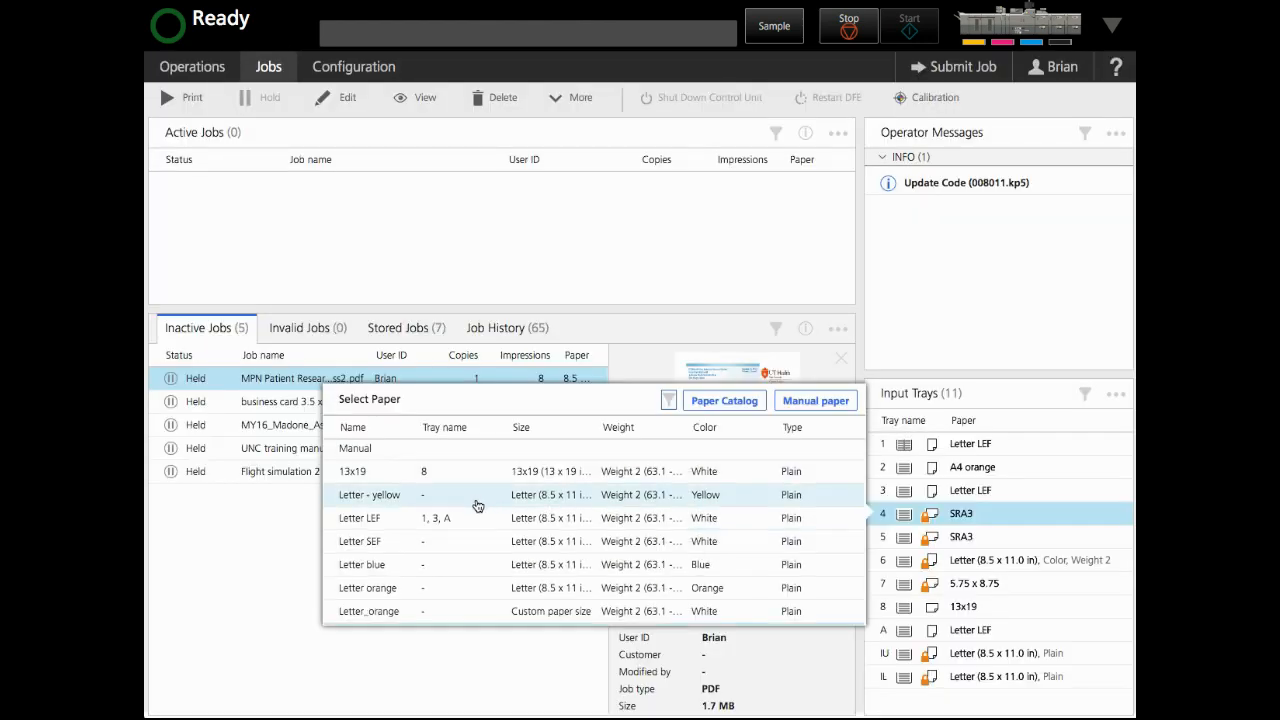
scroll(391, 585, "down", 2)
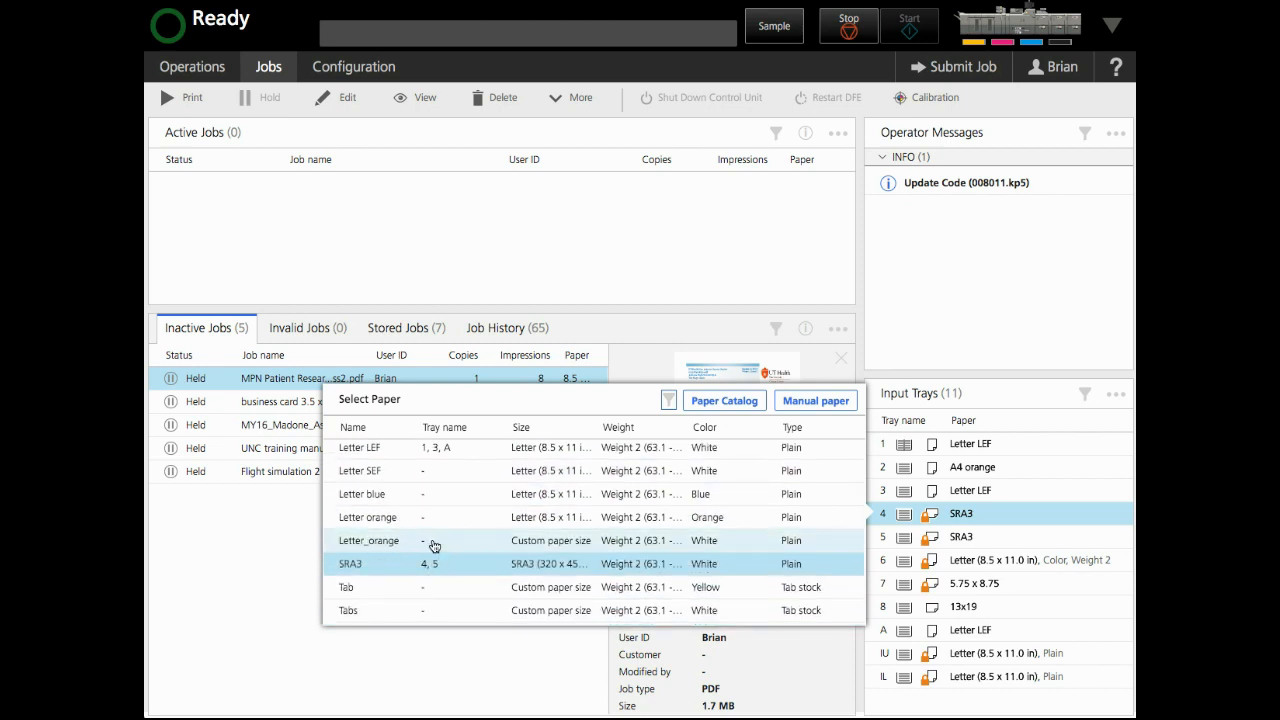
left_click(471, 545)
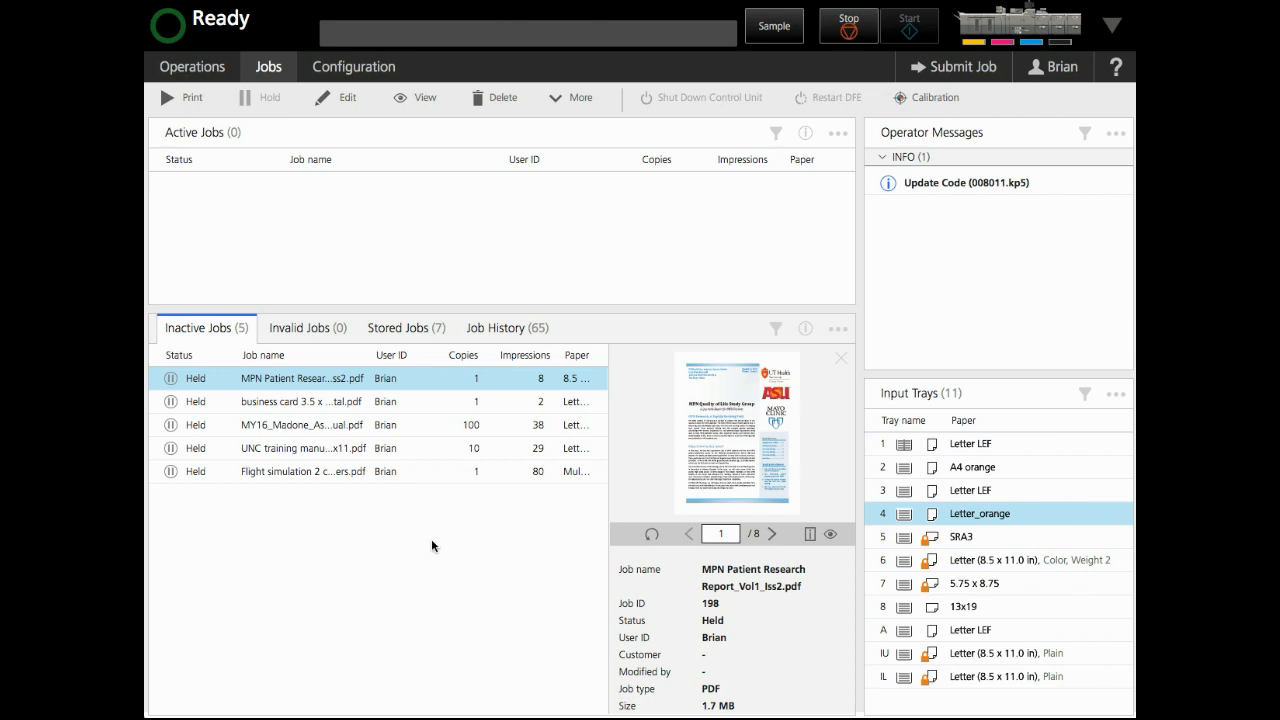
Open the job properties of MPN Patient Research Report_Vol1_Iss2.pdf and set its paper to the catalog paper Letter orange
double_click(302, 380)
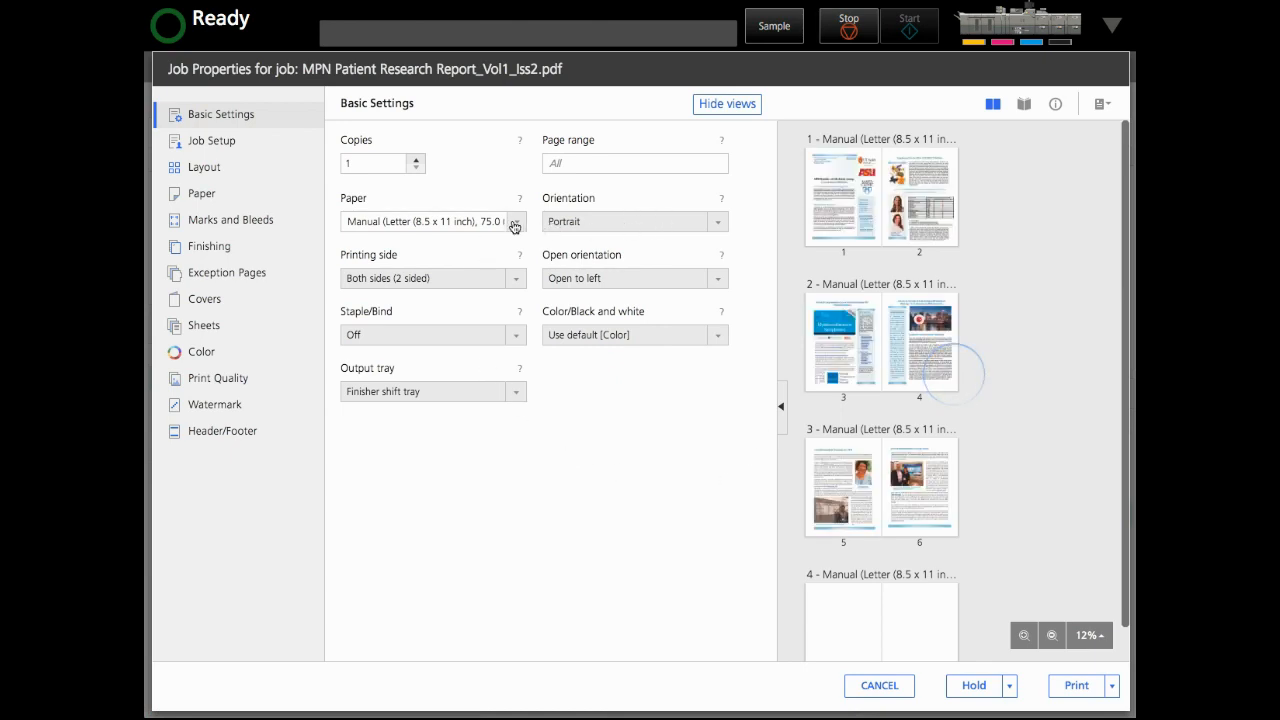
left_click(519, 225)
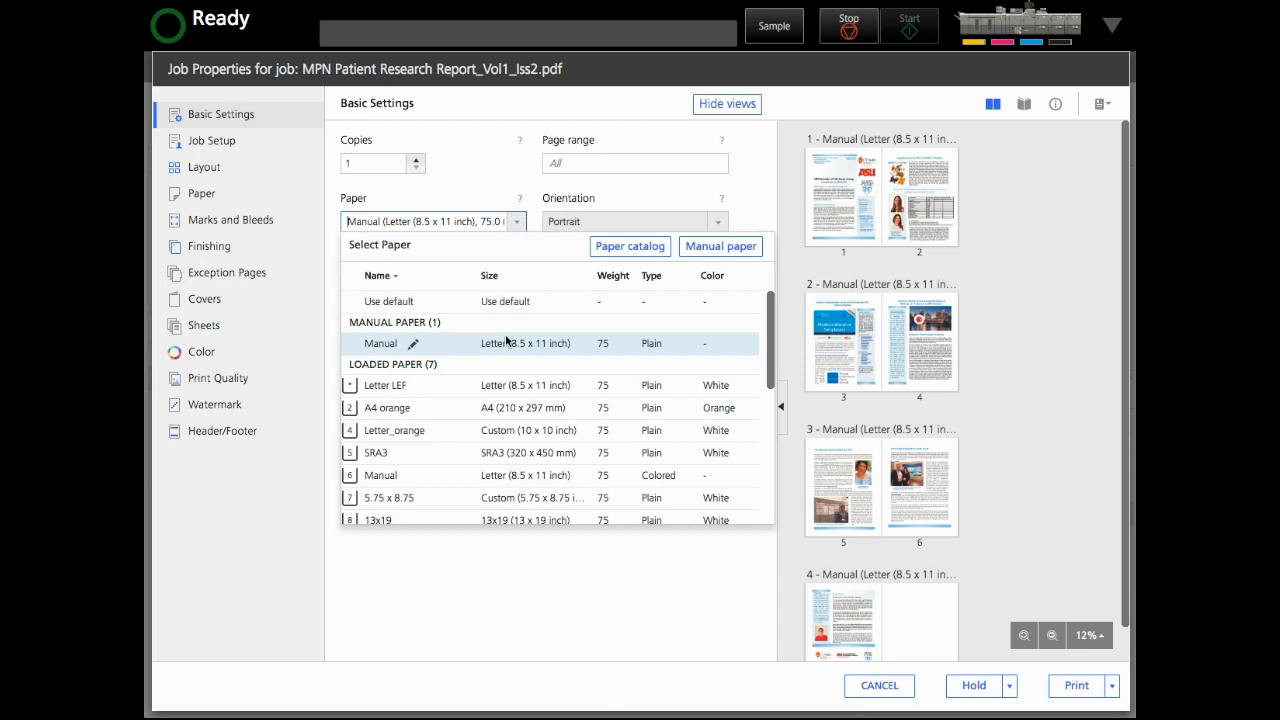
scroll(498, 350, "down", 1)
scroll(484, 348, "down", 3)
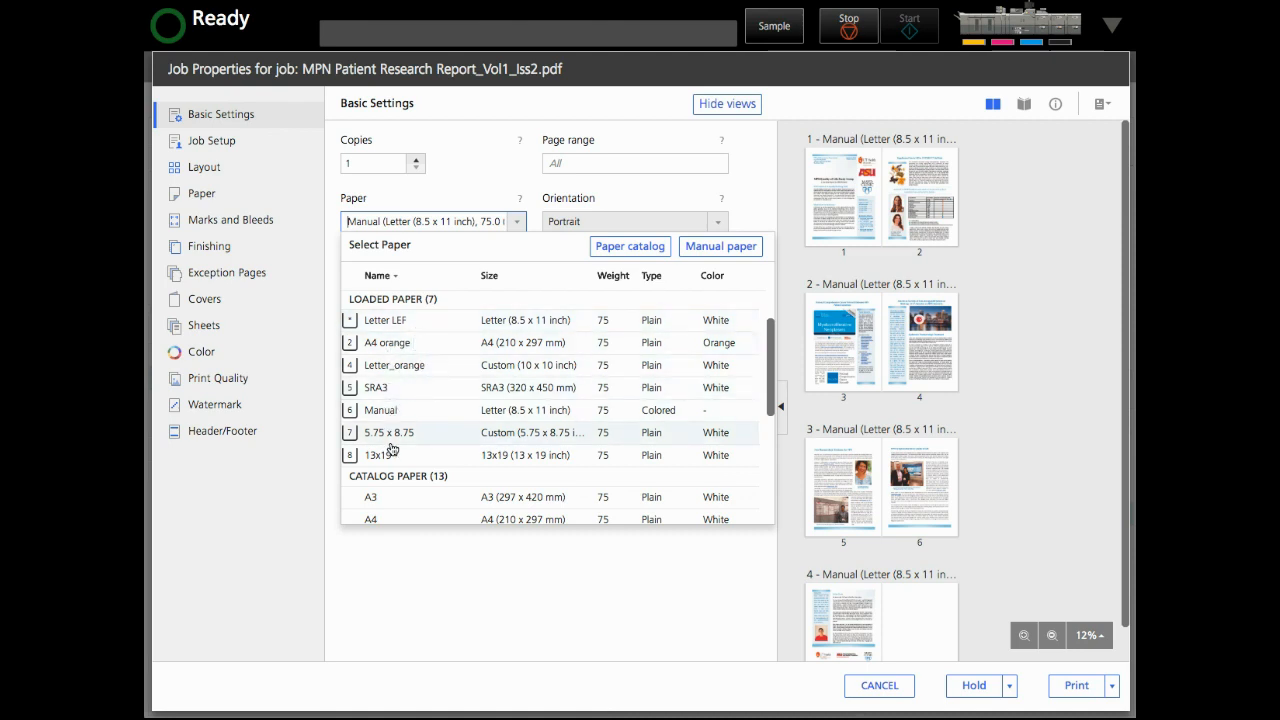
scroll(400, 400, "down", 3)
scroll(407, 389, "down", 4)
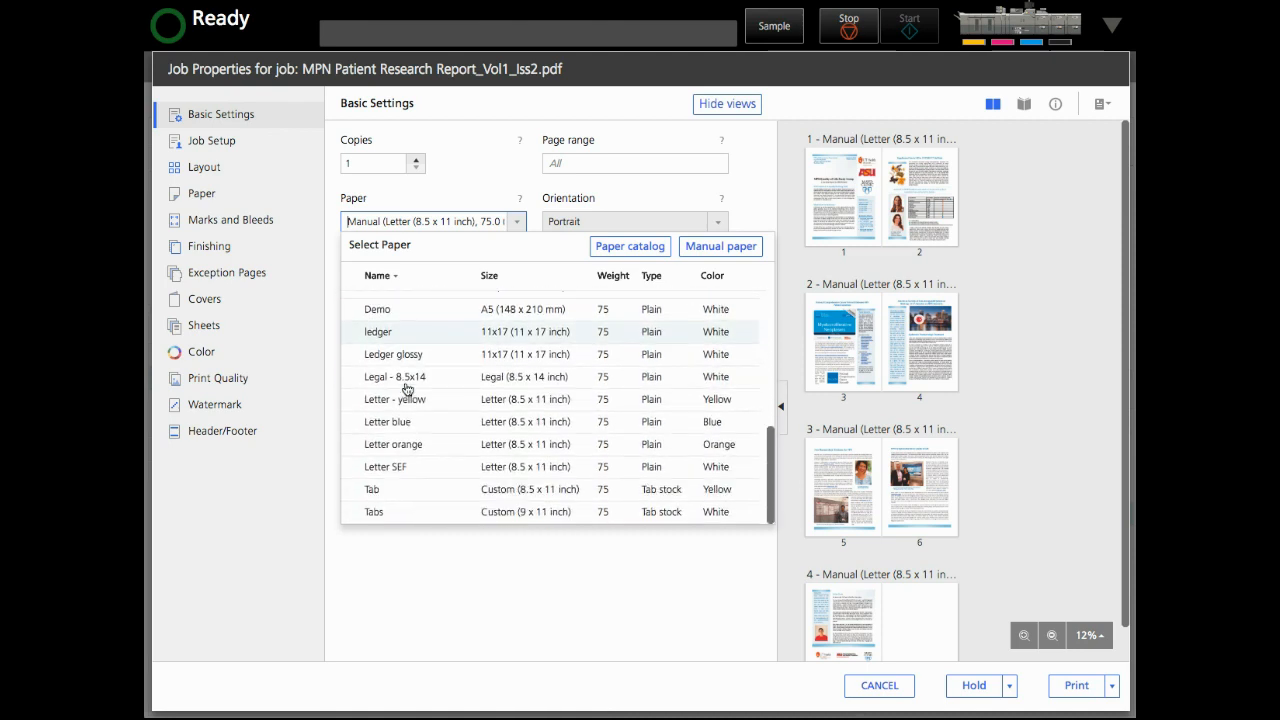
left_click(432, 450)
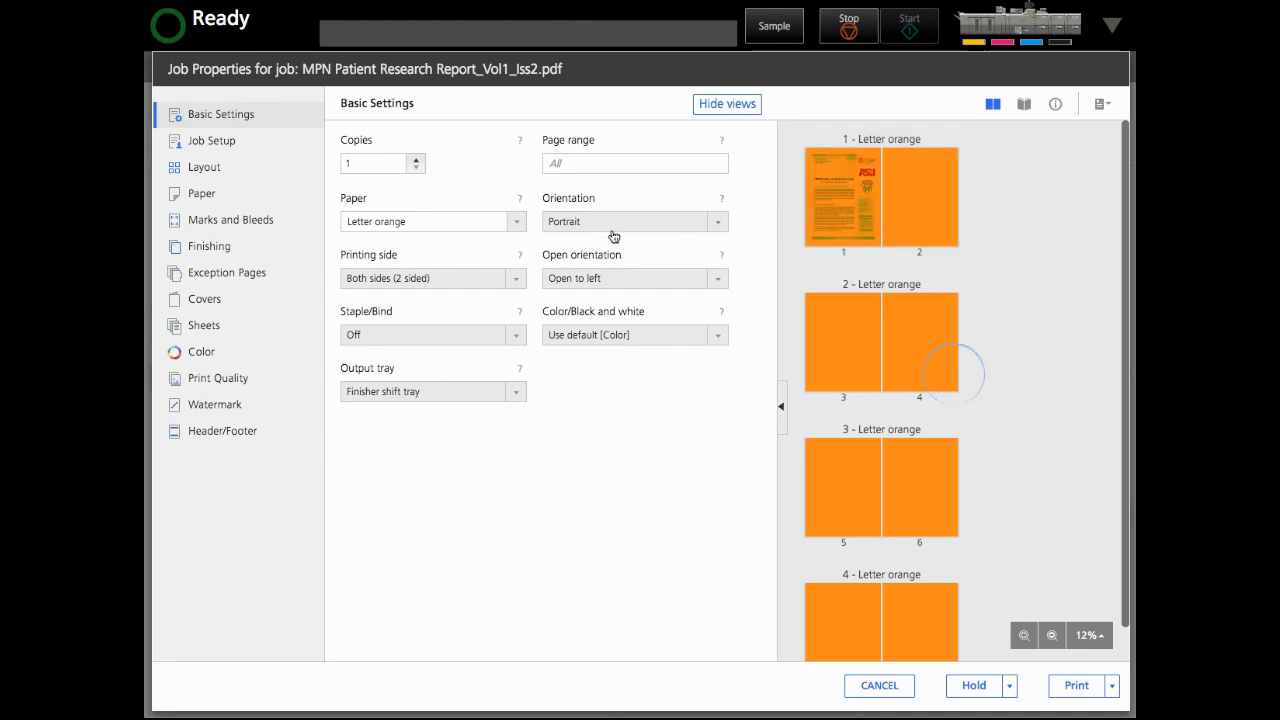
Set the job's paper to the loaded paper Letter LEF
left_click(515, 224)
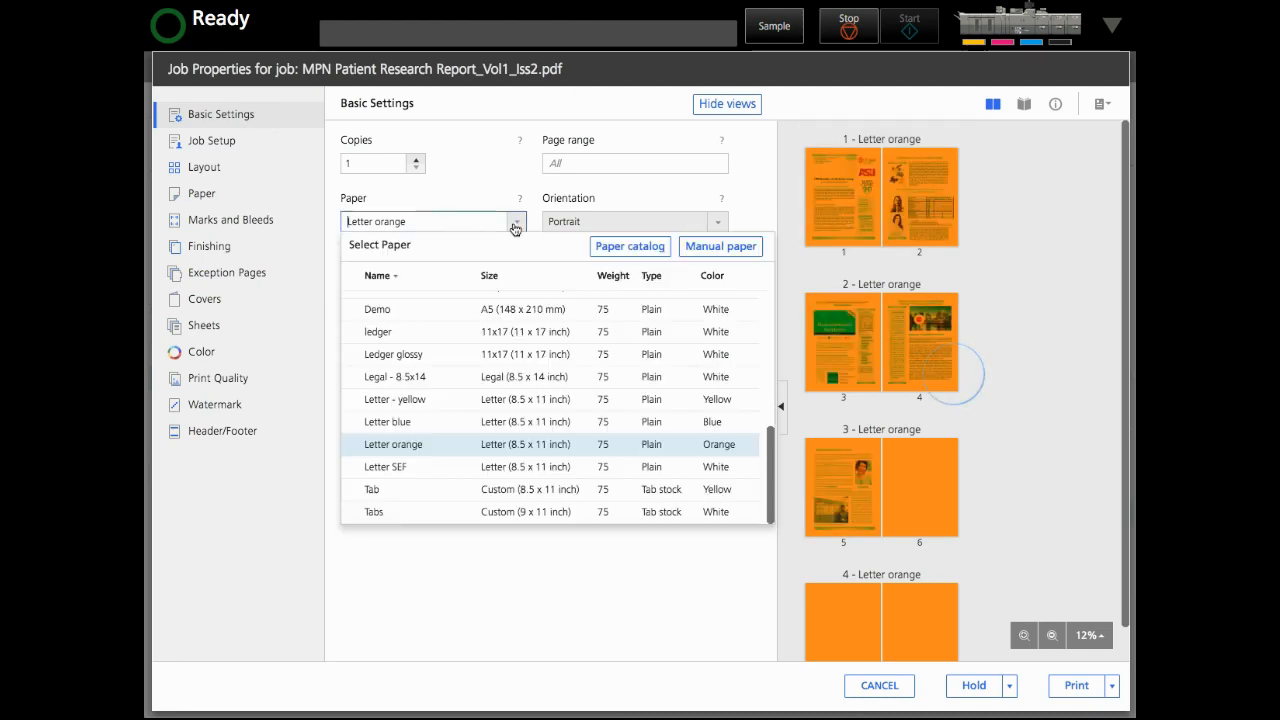
scroll(487, 315, "up", 10)
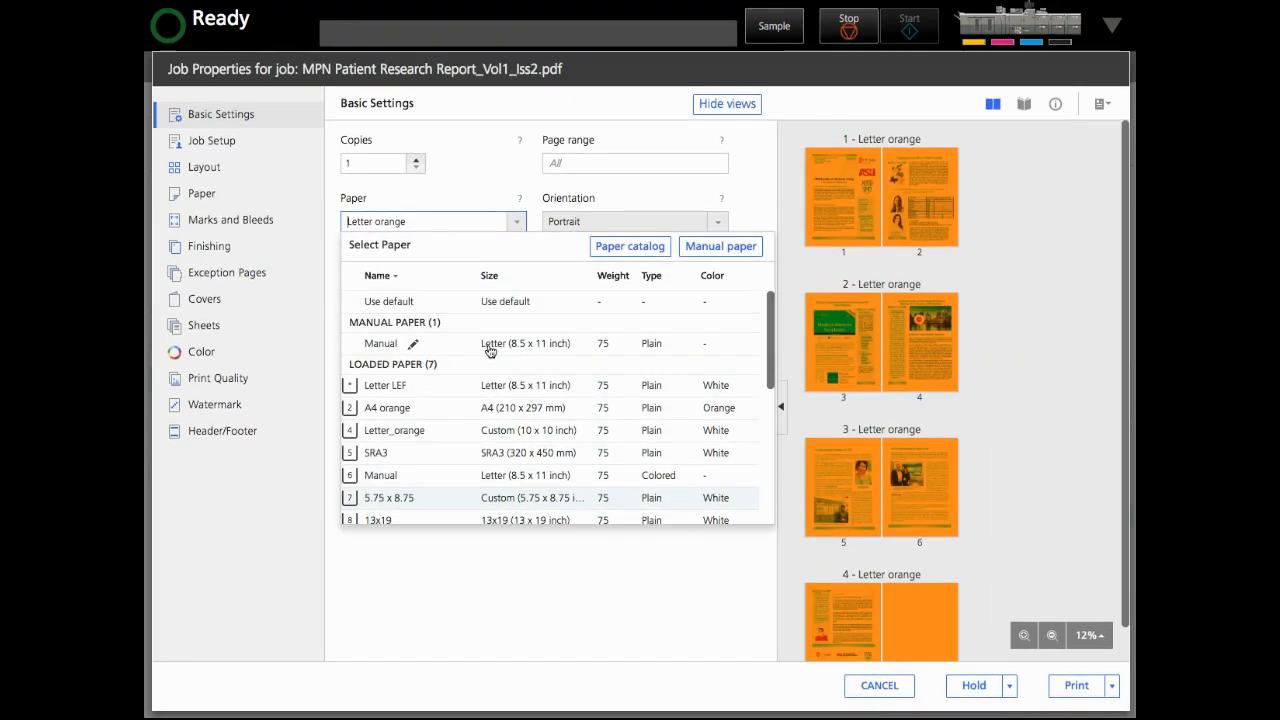
left_click(458, 386)
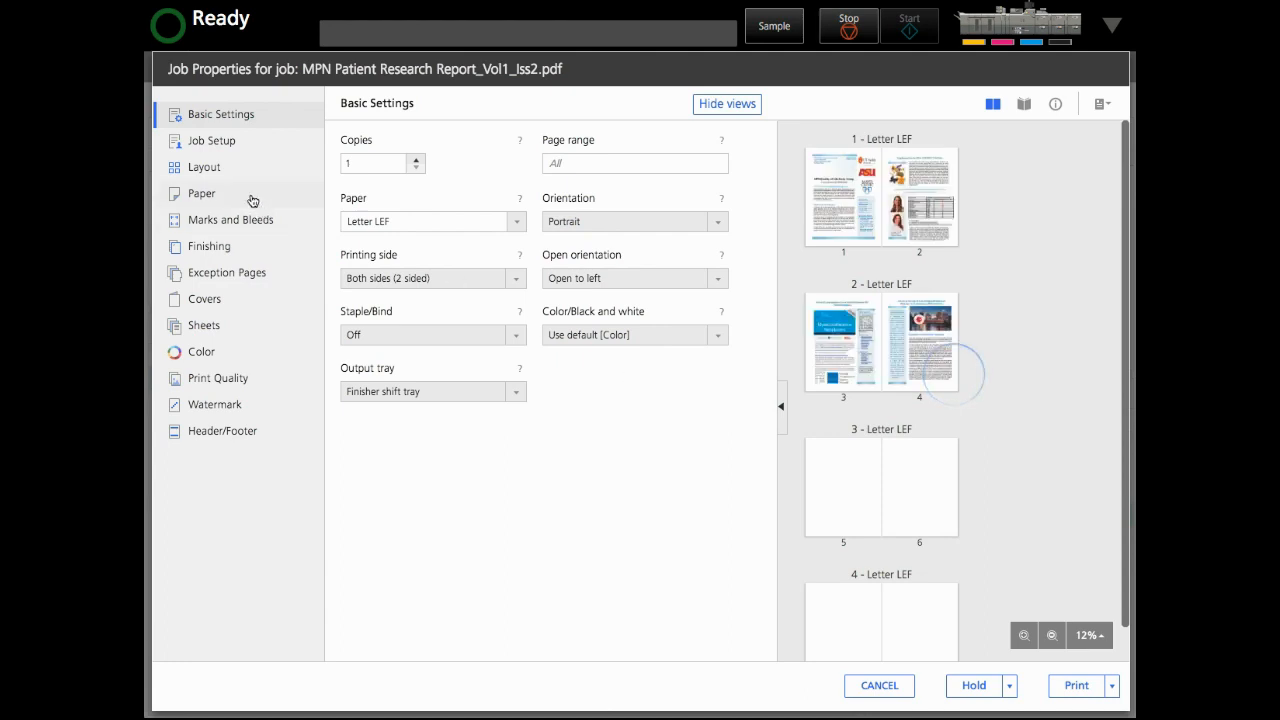
Add a manual paper for the job with Tray 3 as its input tray and save it
left_click(514, 224)
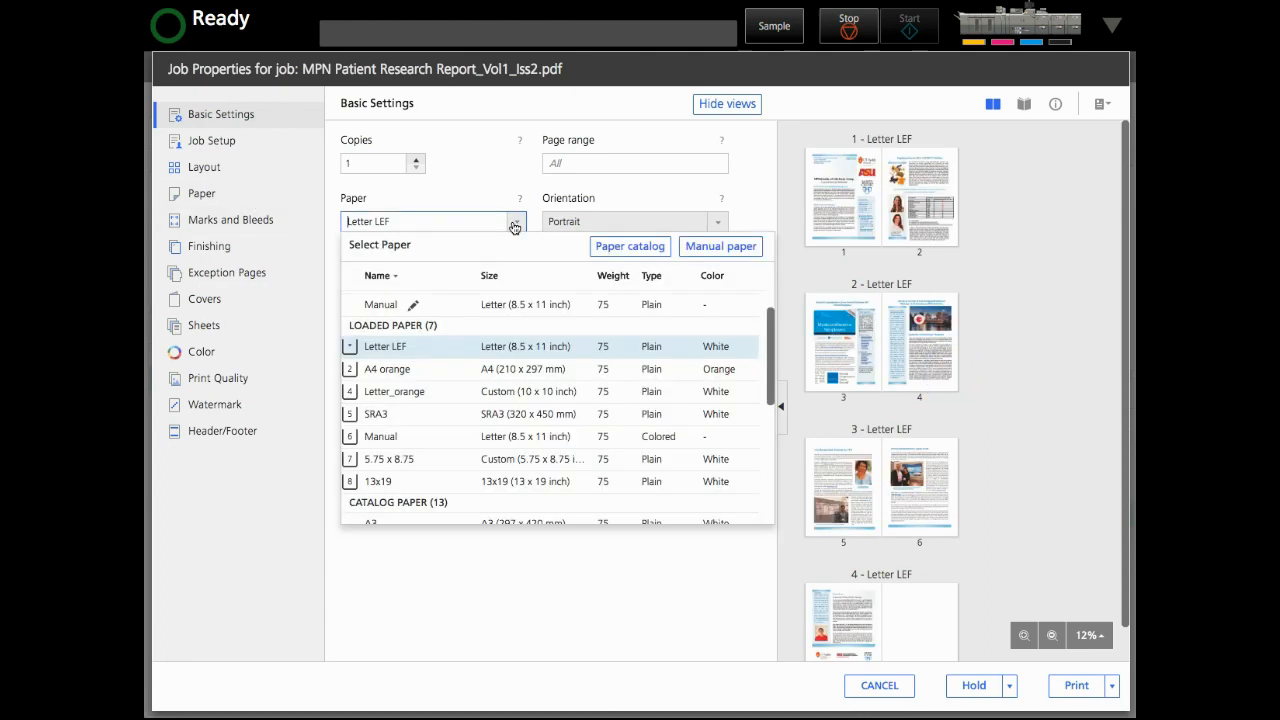
left_click(716, 248)
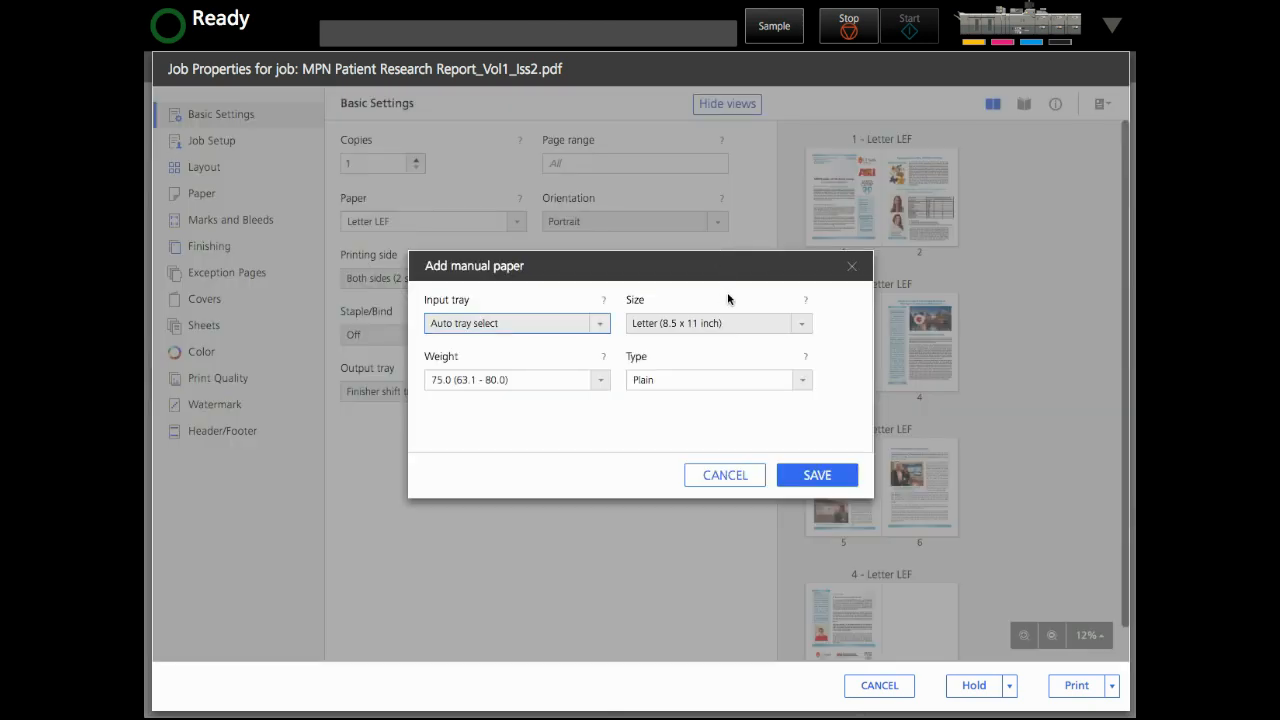
left_click(603, 325)
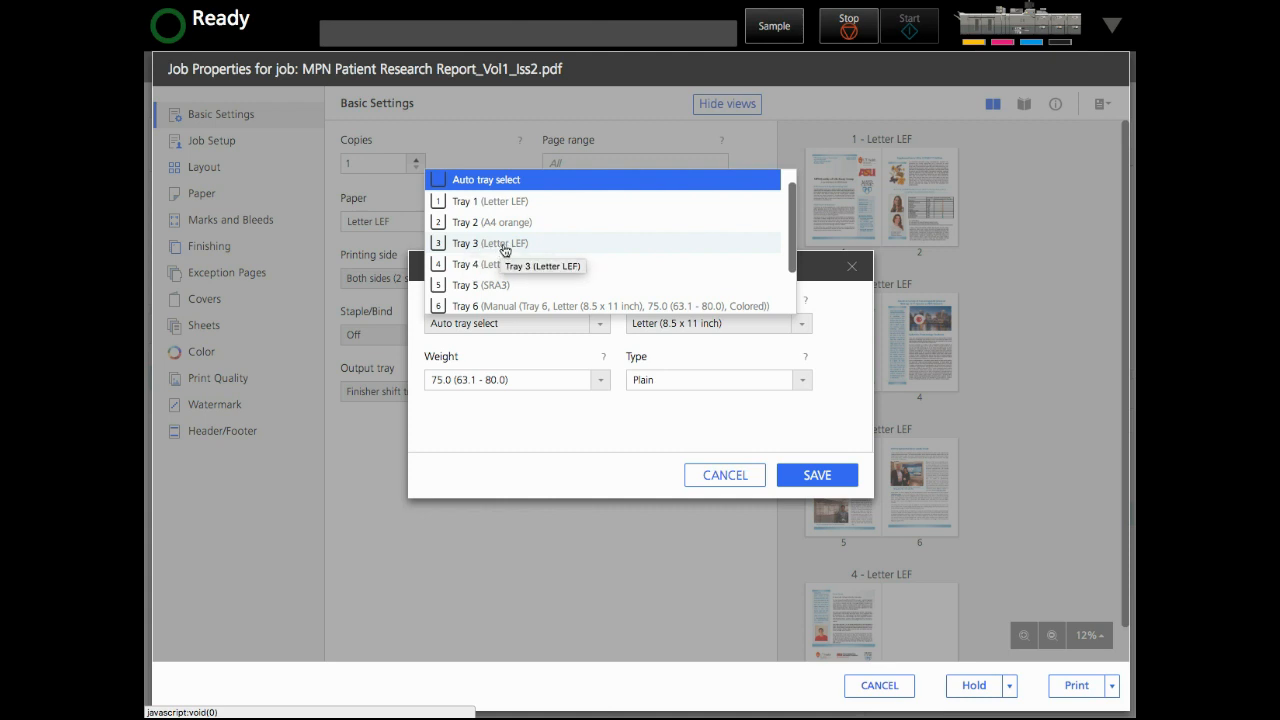
left_click(467, 247)
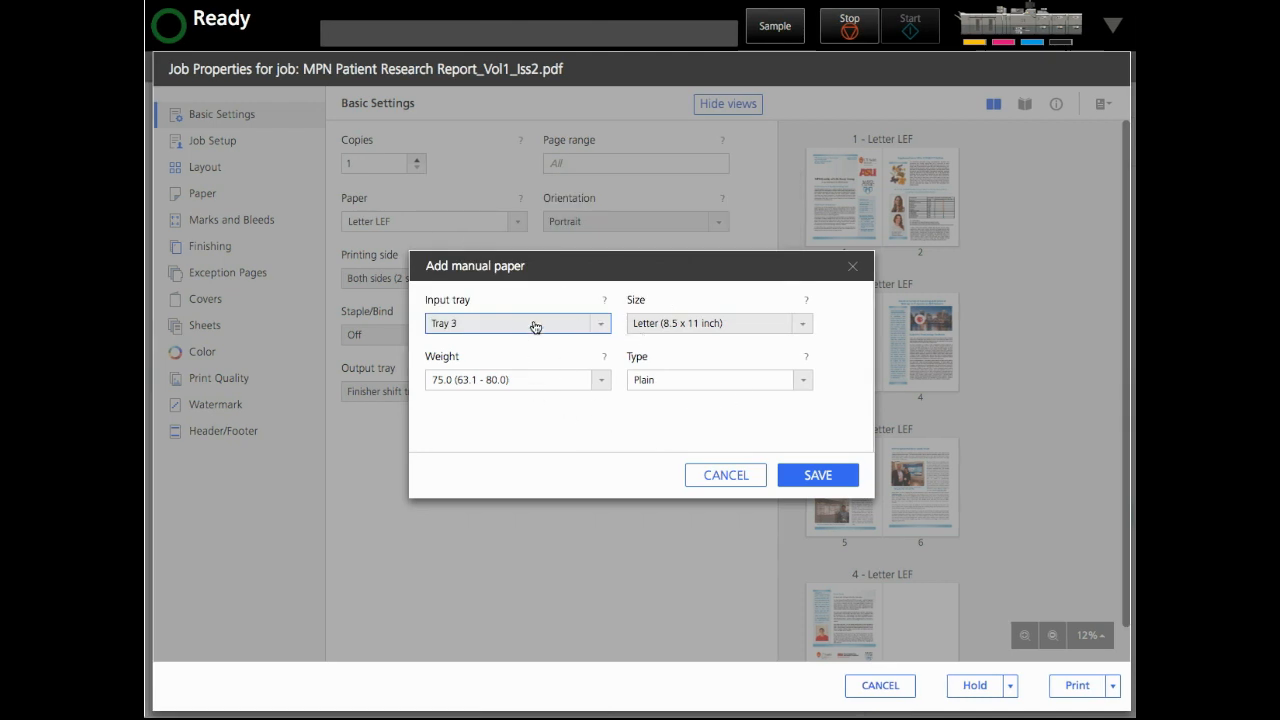
left_click(818, 475)
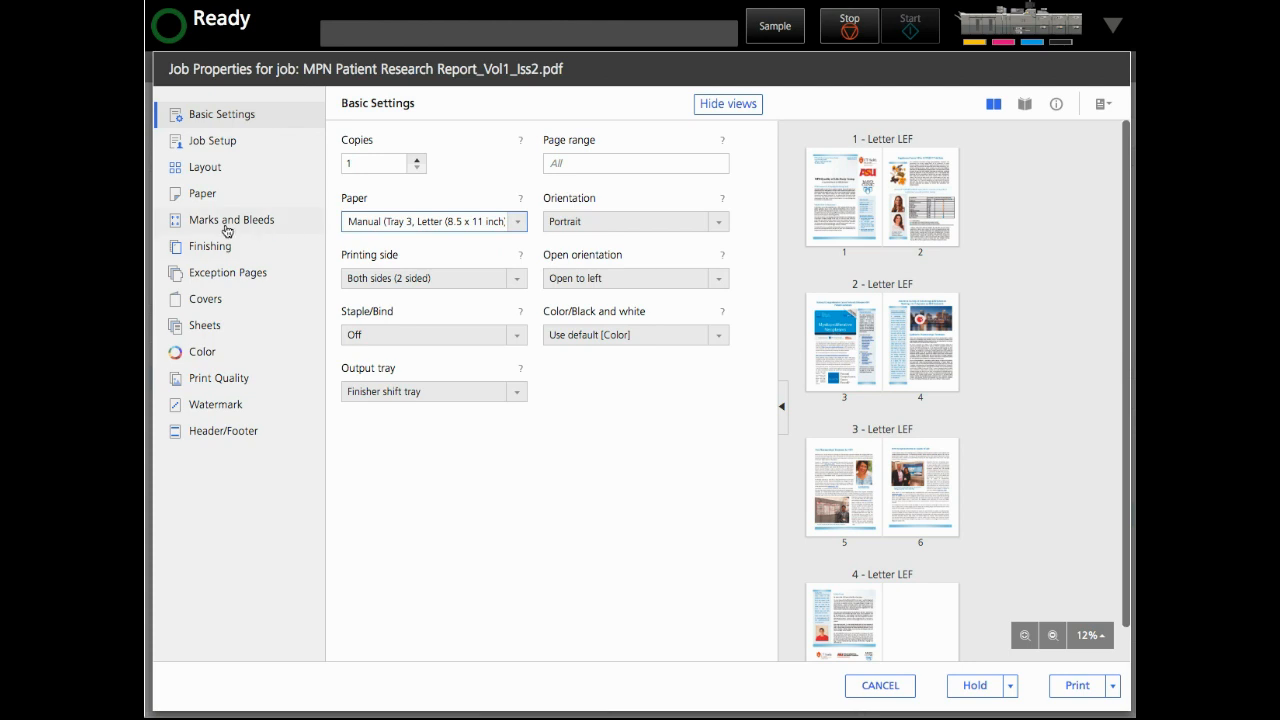
Switch the job's paper back to Letter LEF and set the input tray to Tray 3 in the job's paper settings
left_click(518, 222)
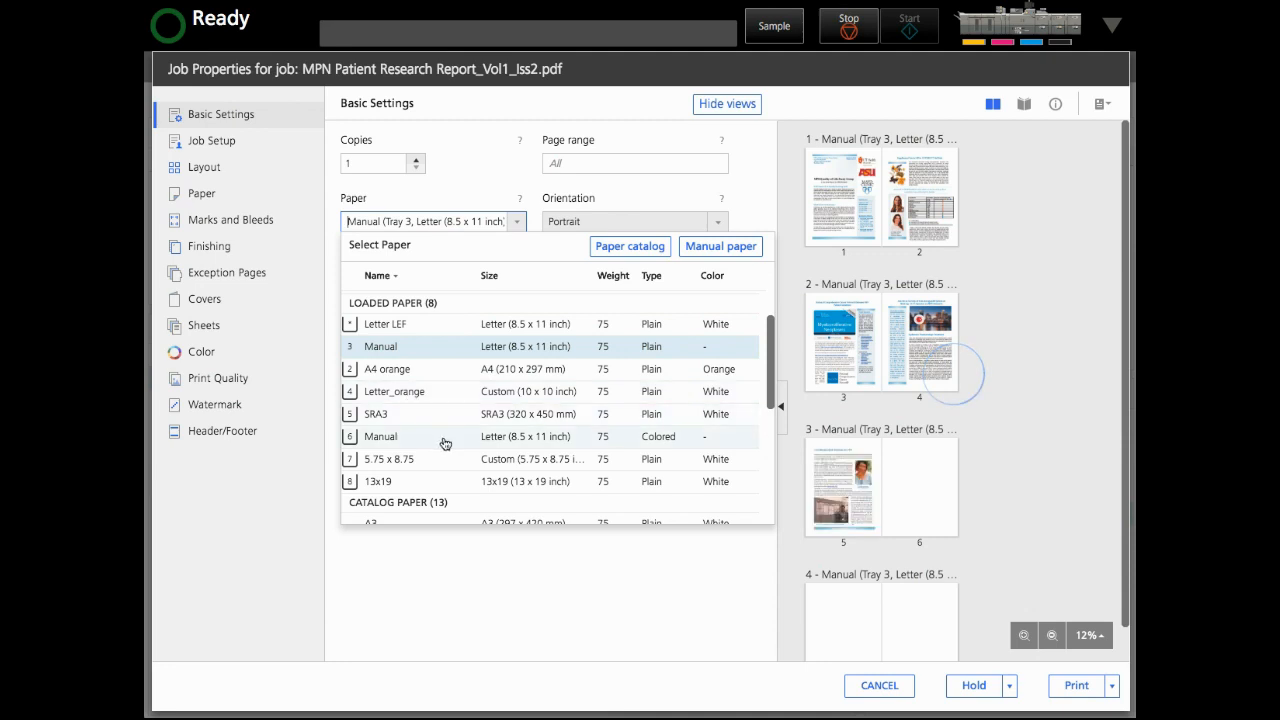
left_click(405, 324)
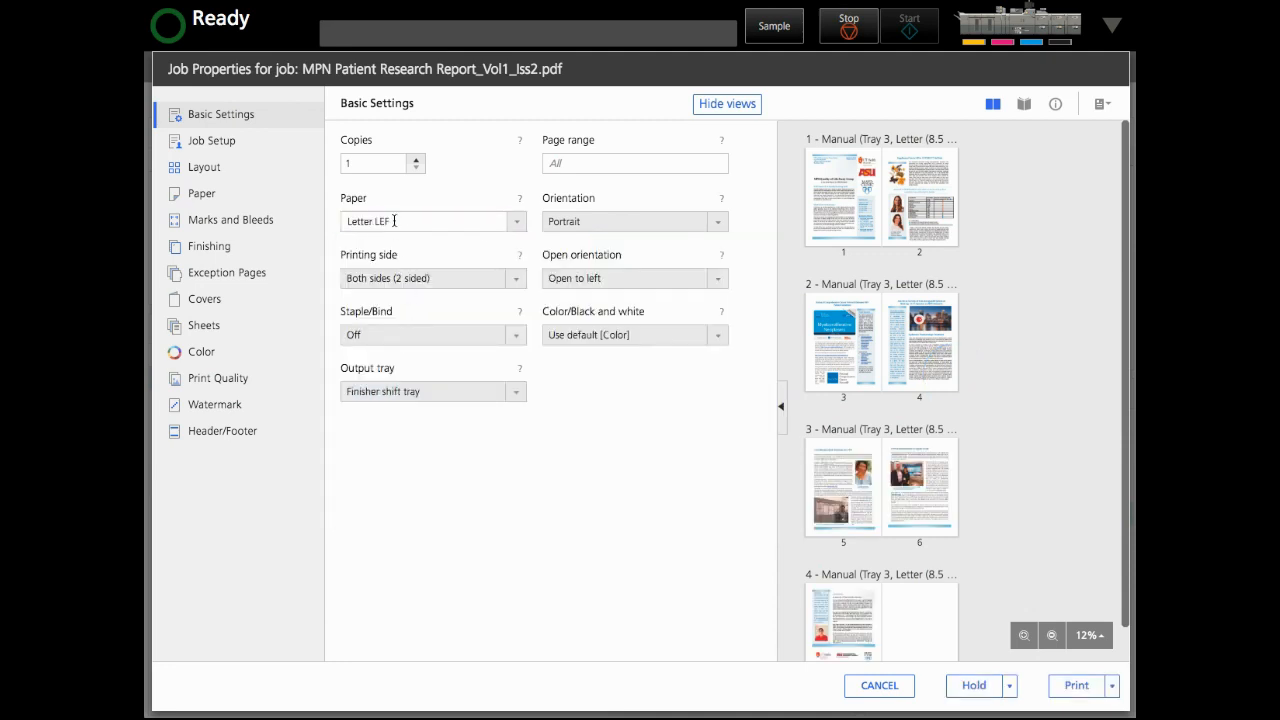
left_click(225, 196)
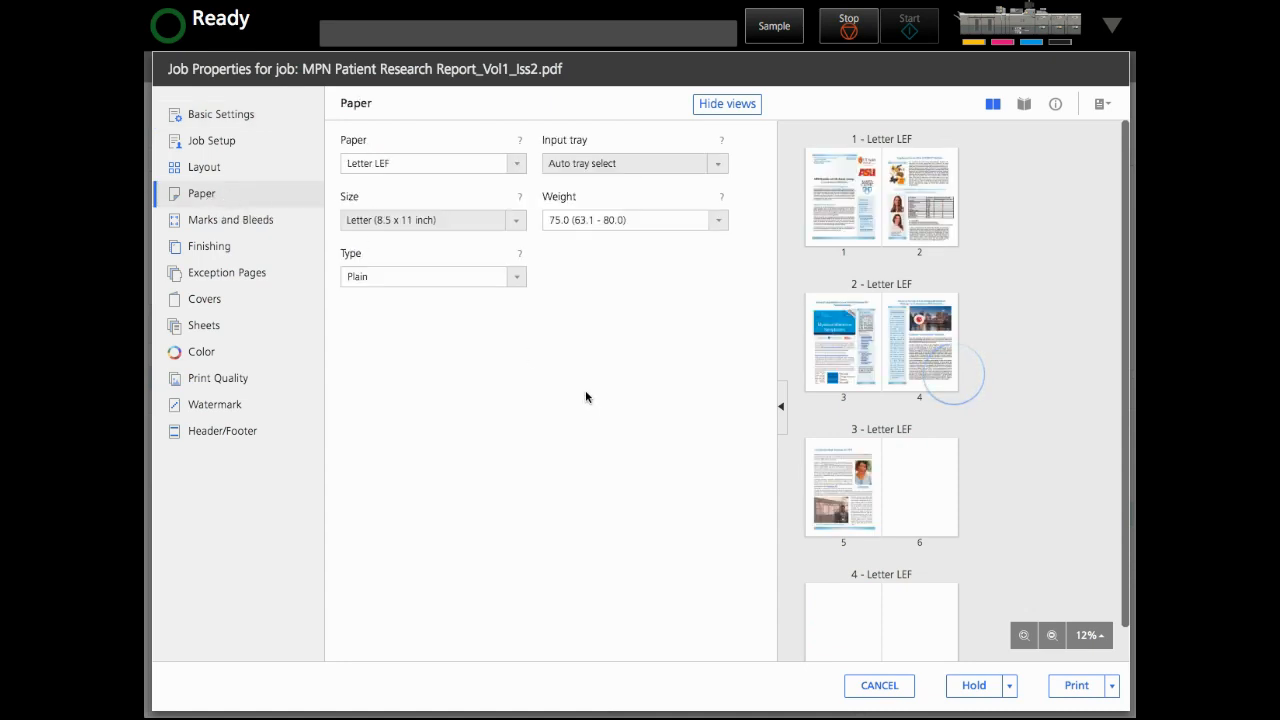
left_click(717, 168)
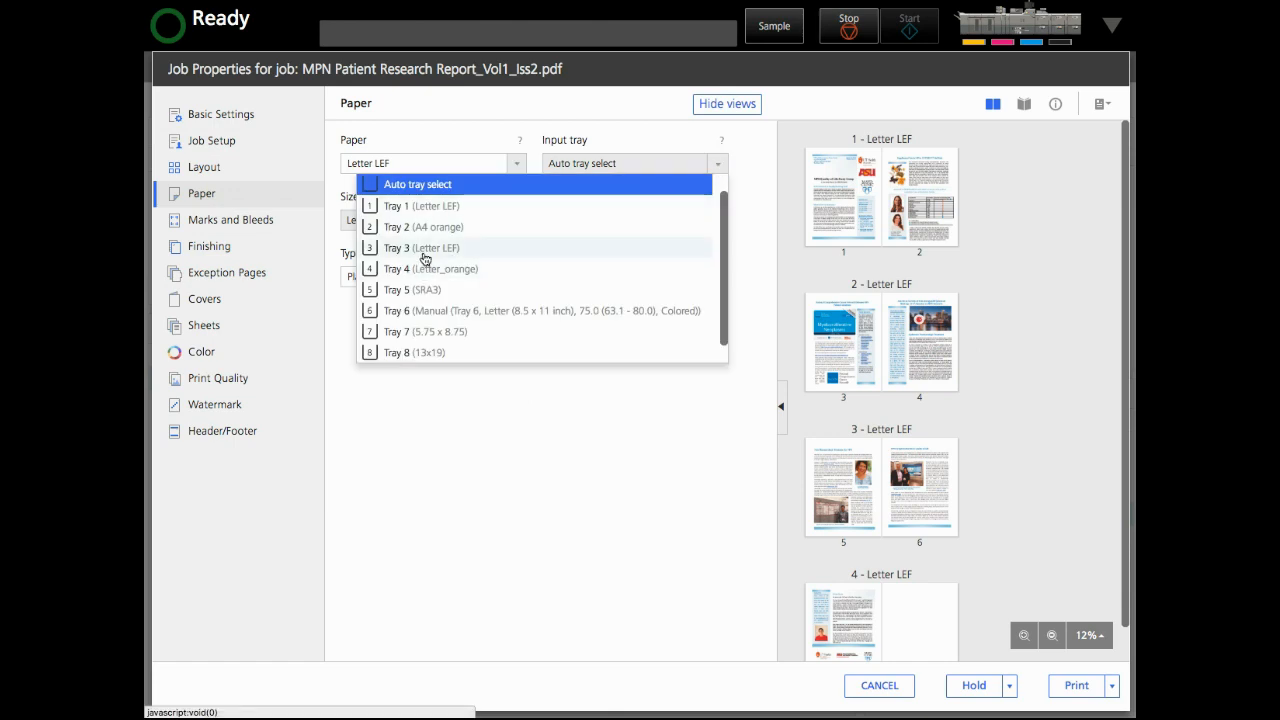
left_click(457, 250)
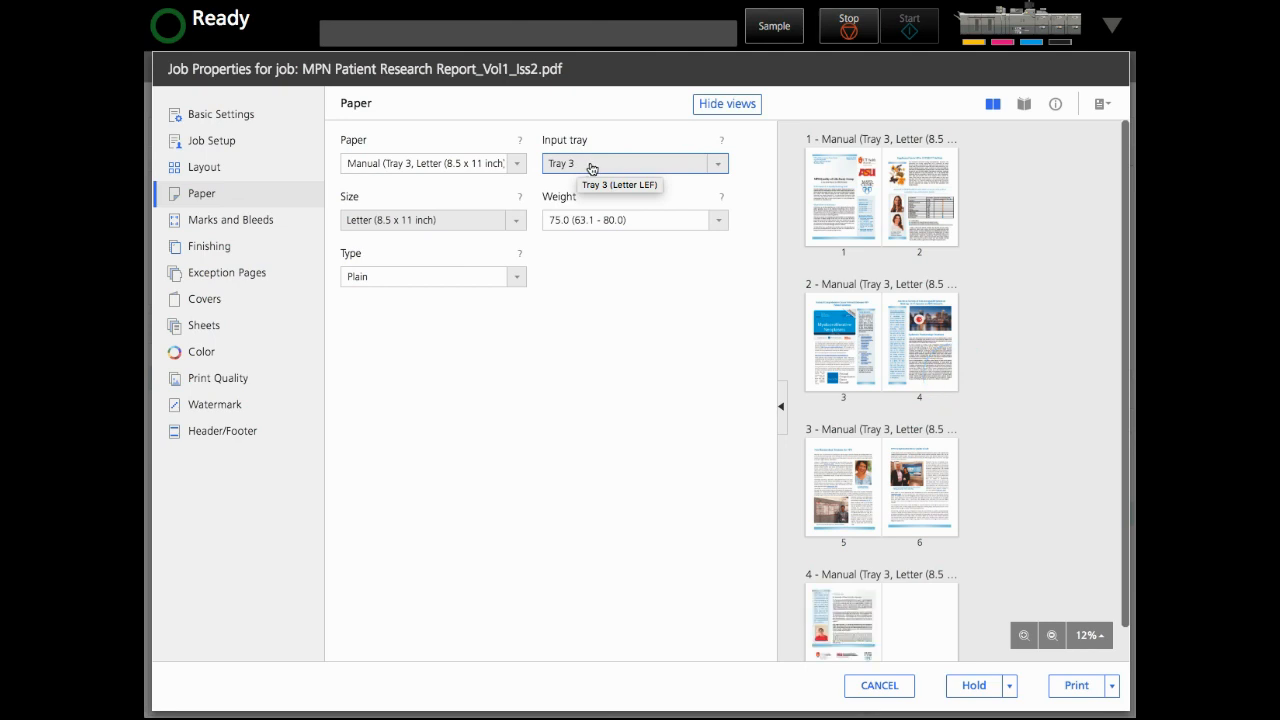
Set the job's paper to A4 orange, change the input tray to Tray 4, and save the job as held from the basic settings
left_click(516, 164)
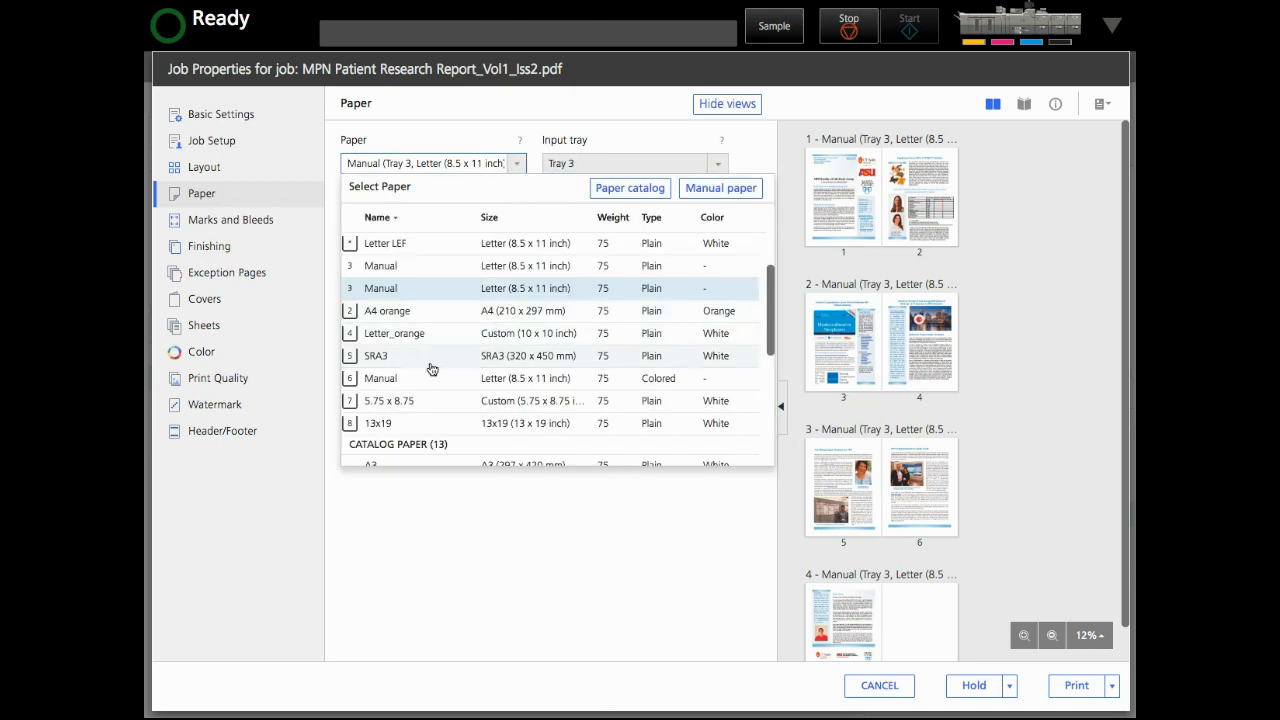
left_click(416, 312)
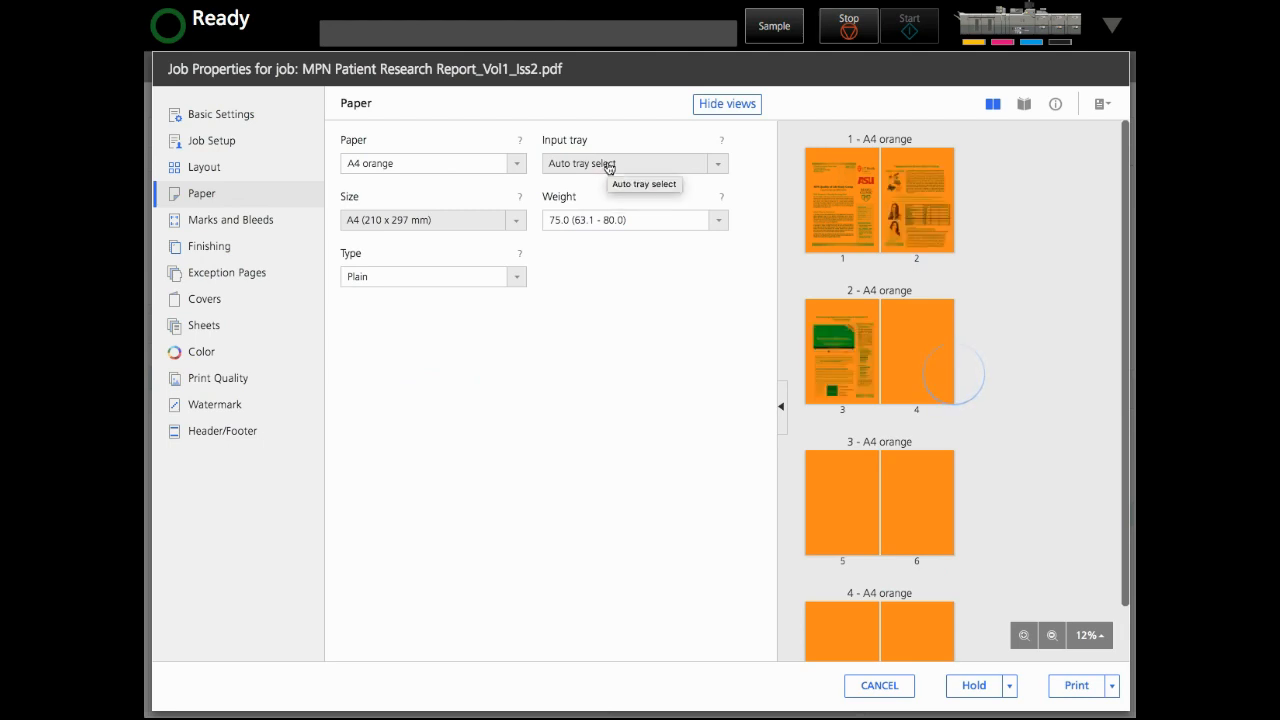
left_click(610, 164)
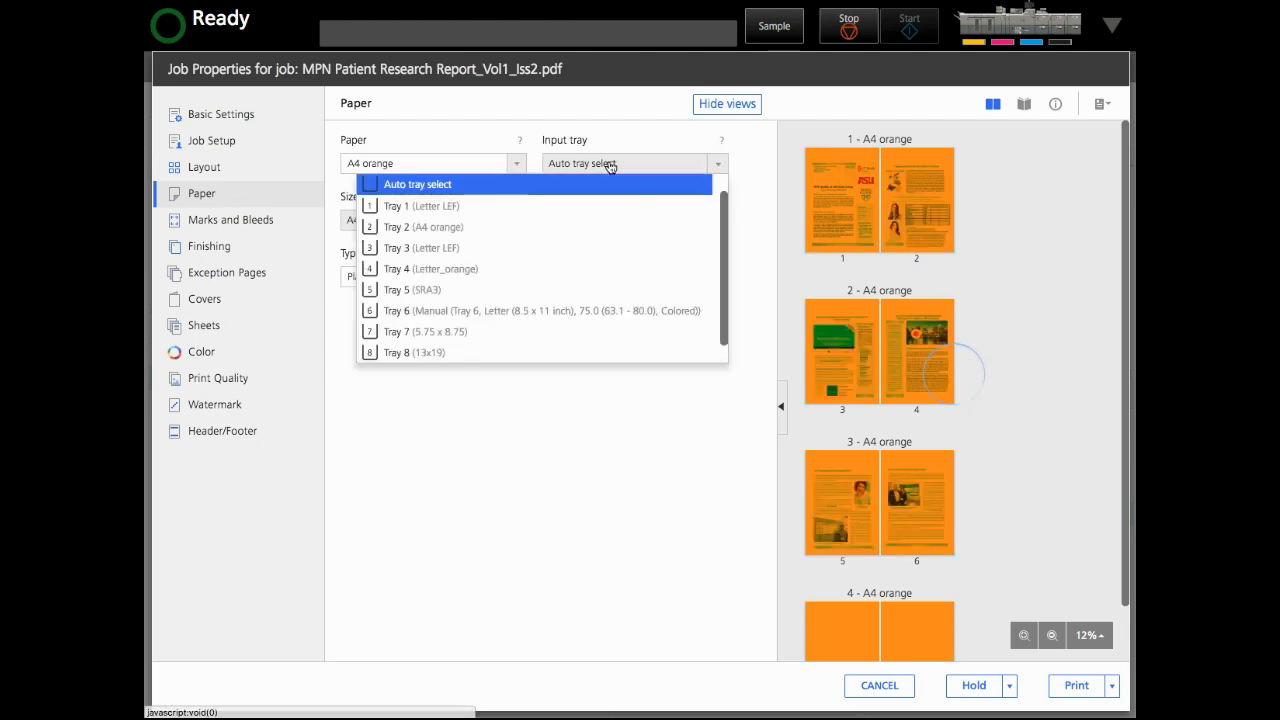
left_click(467, 269)
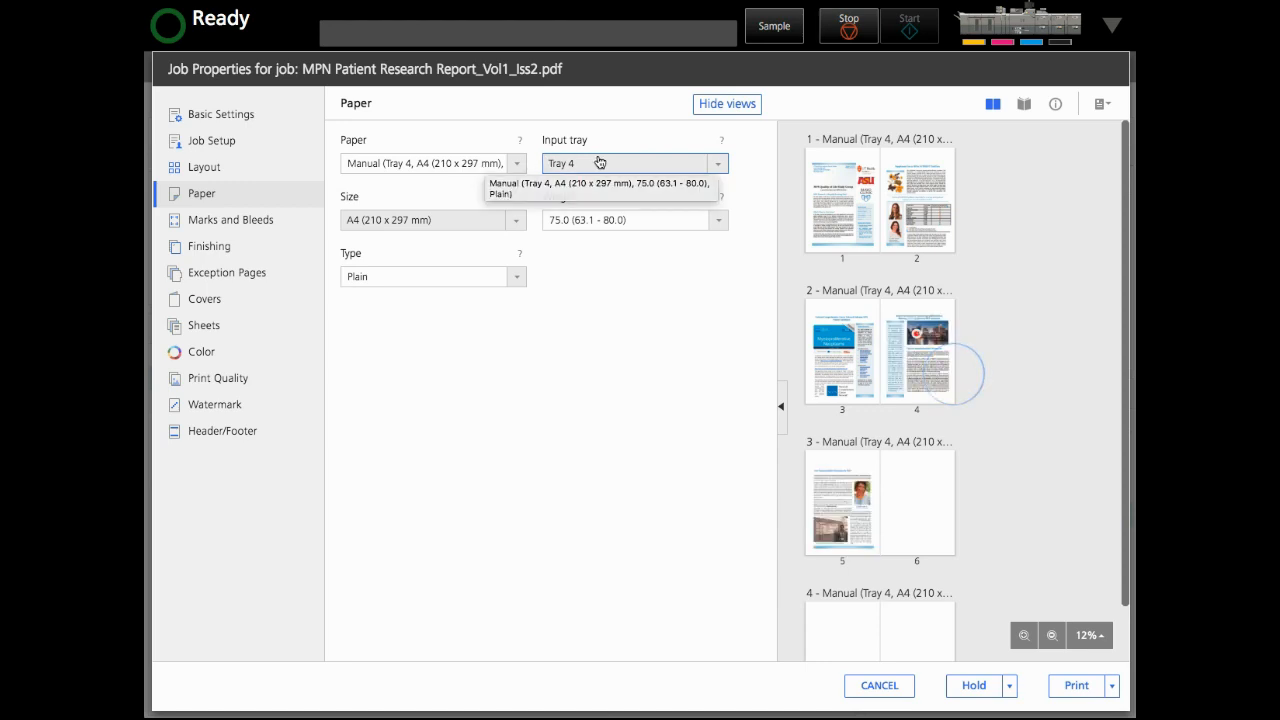
left_click(211, 116)
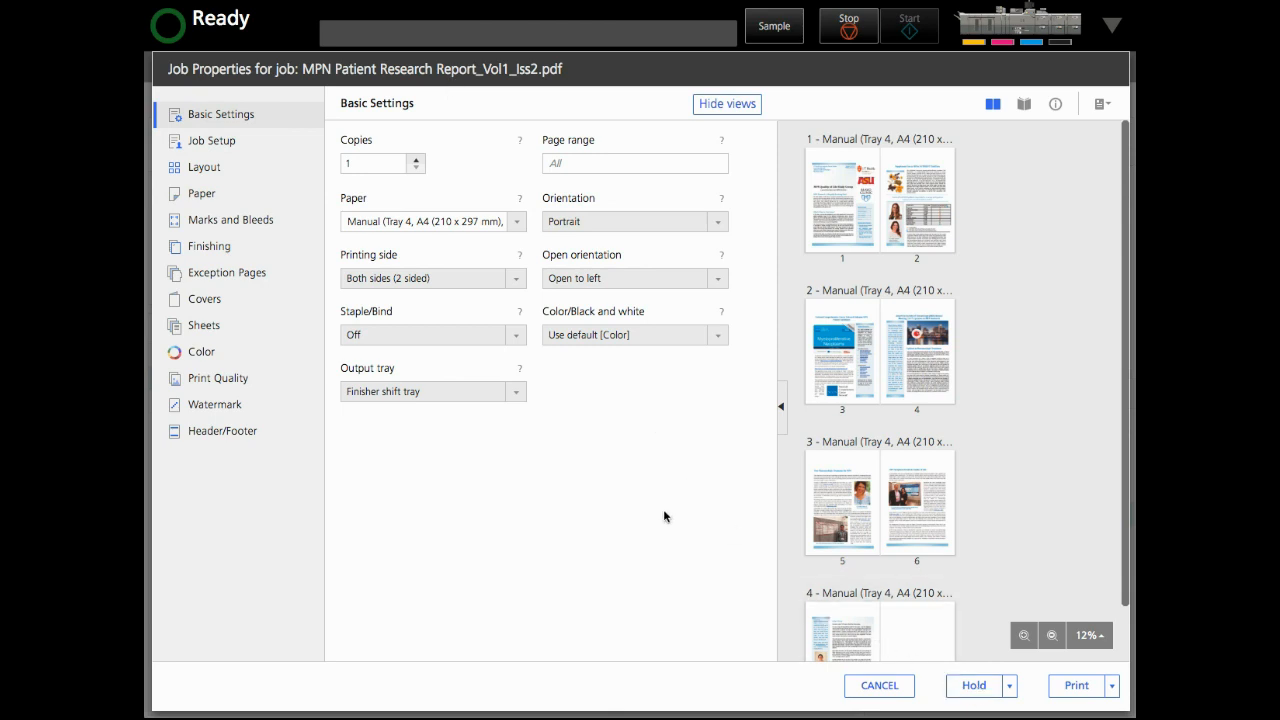
left_click(960, 686)
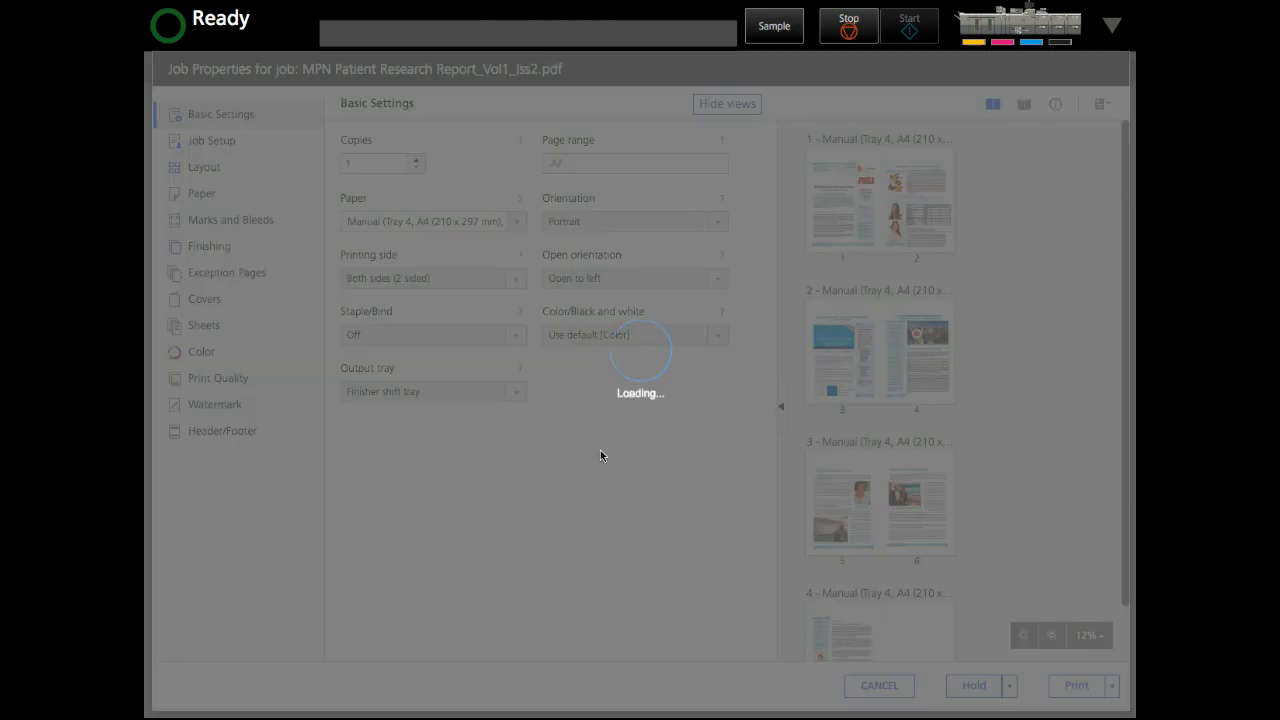